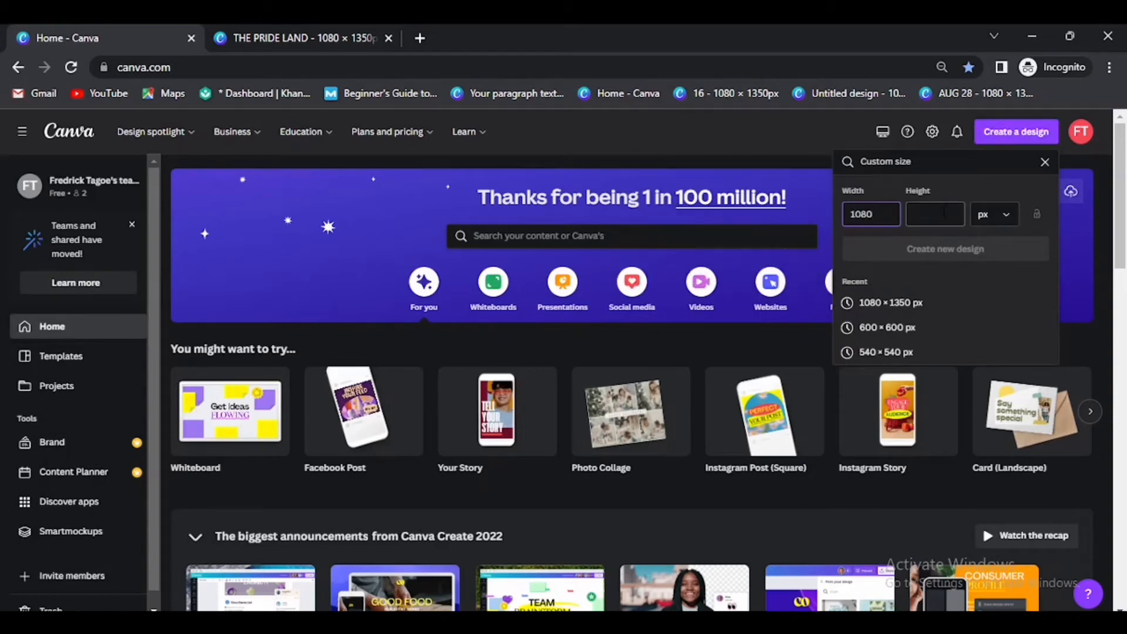
- Create a new custom-size design 1080 px wide and 1350 px high
click(946, 212)
text(1350)
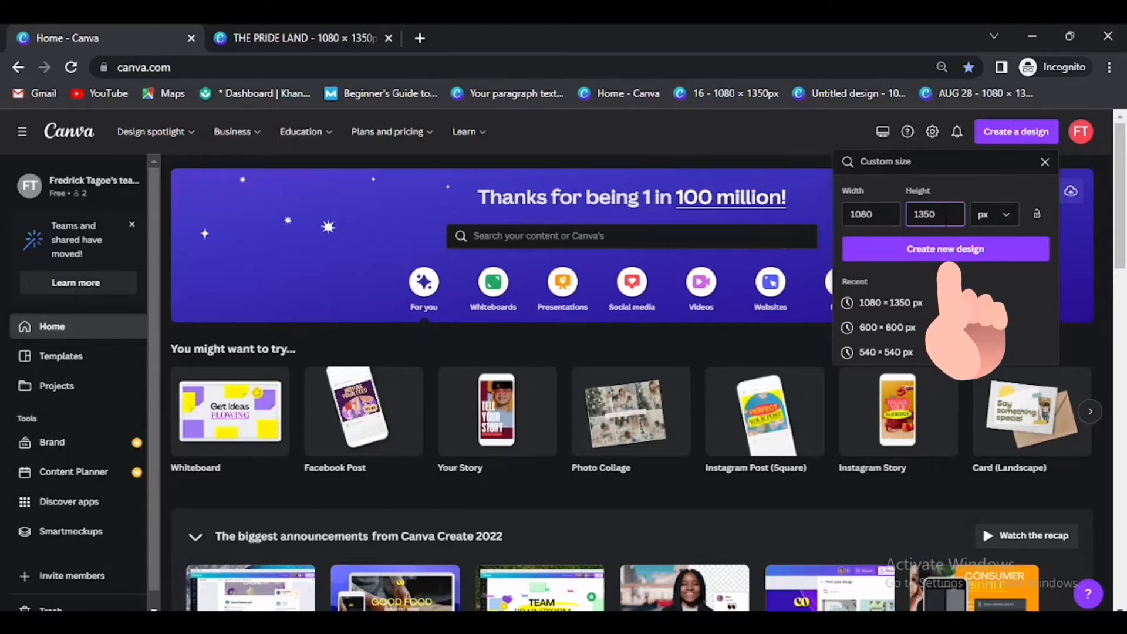
click(946, 249)
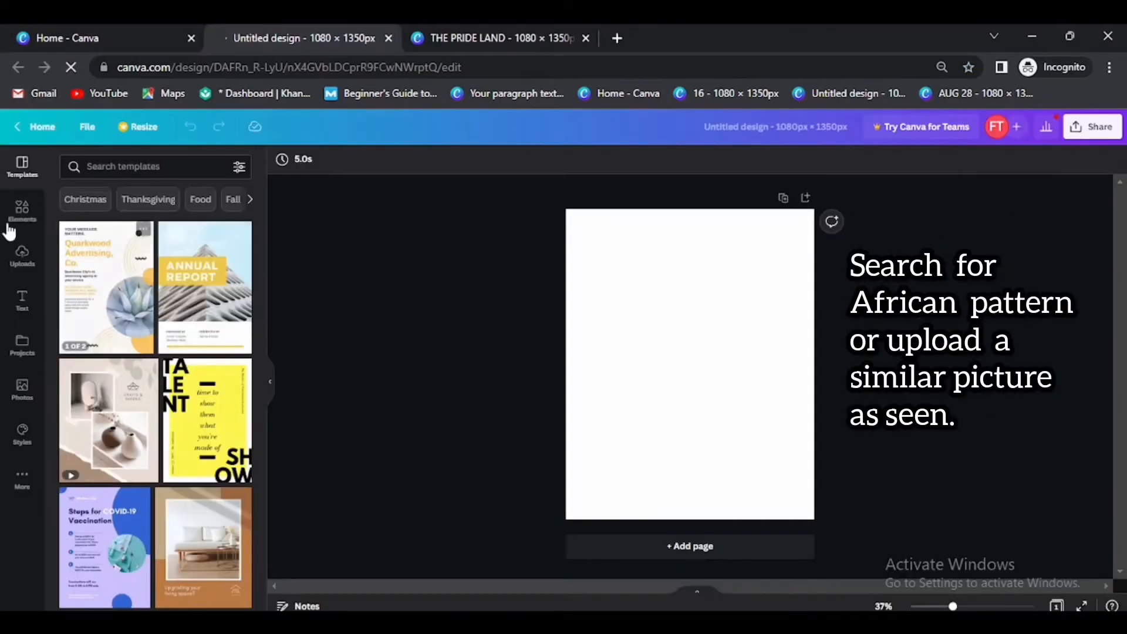
- Add the uploaded striped African pattern to the page and align it with the page's upper-left corner
click(22, 259)
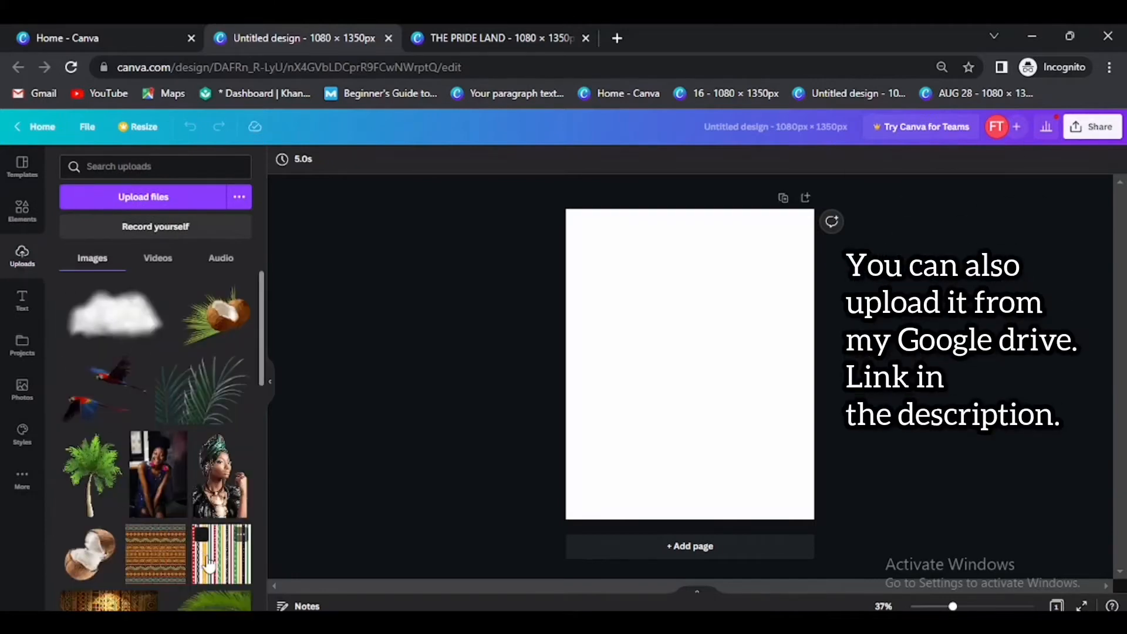
click(208, 565)
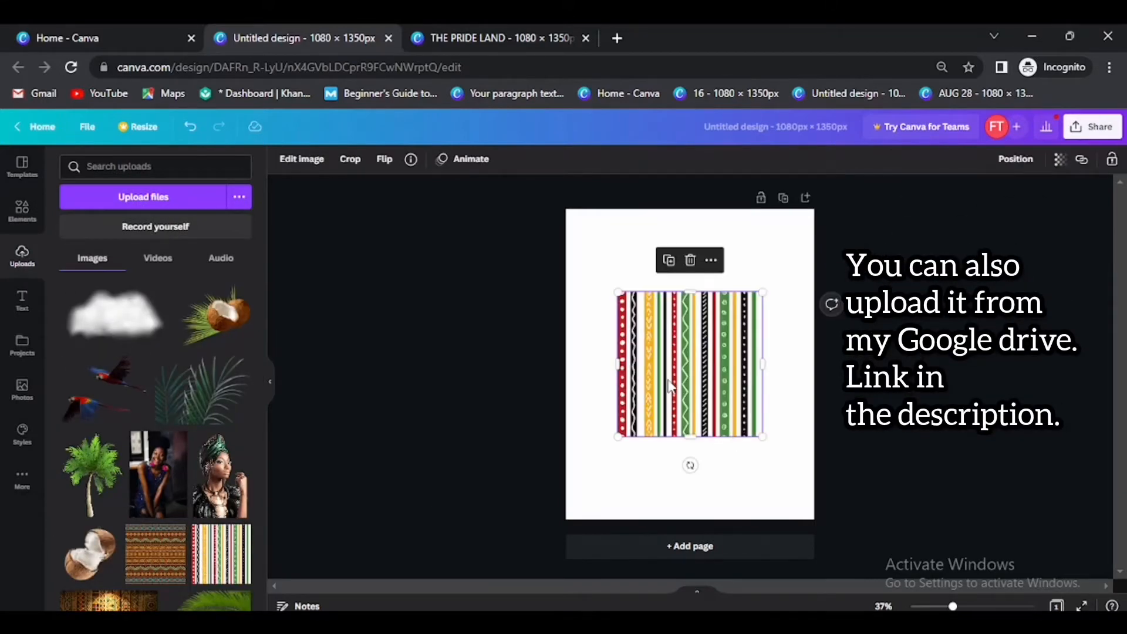
drag(670, 386, 616, 295)
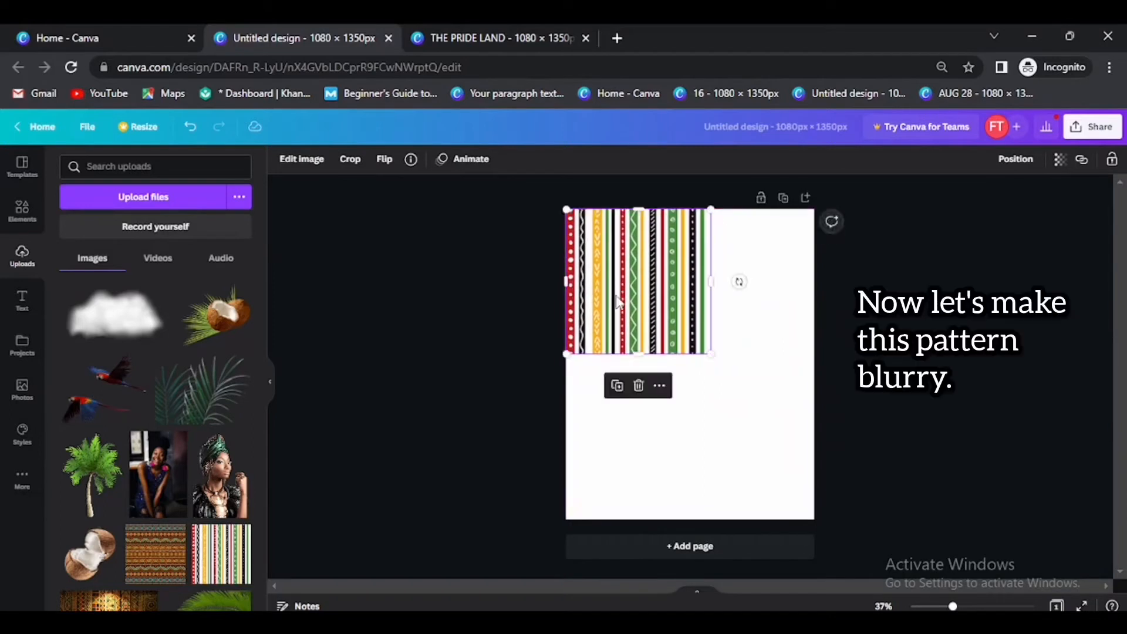
- Set the striped pattern's blur adjustment to 14
click(303, 160)
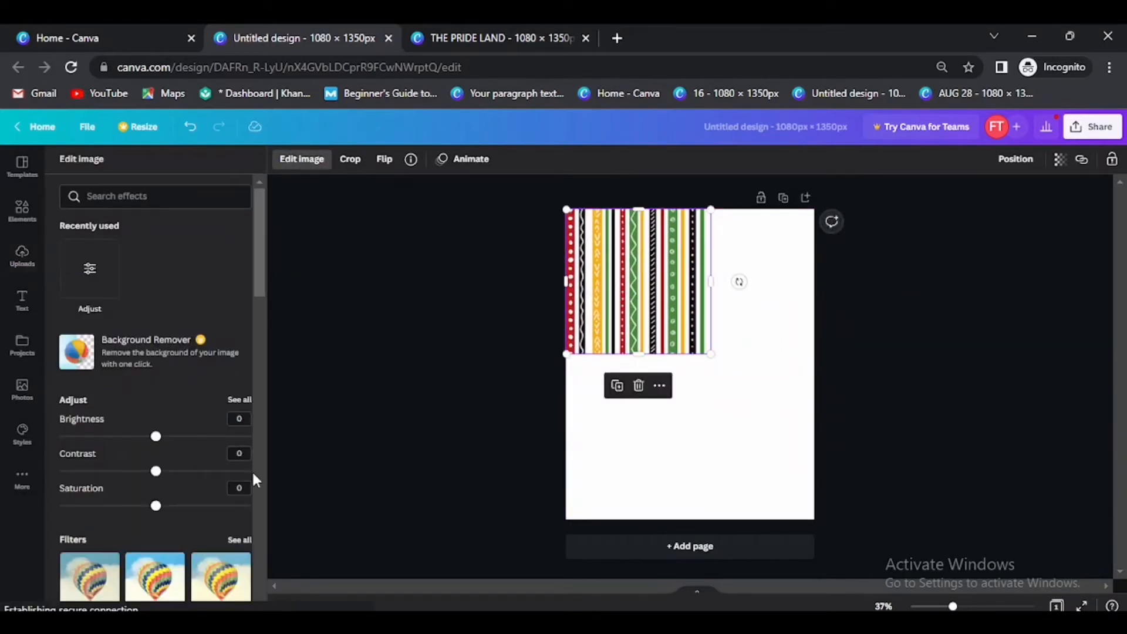
click(88, 271)
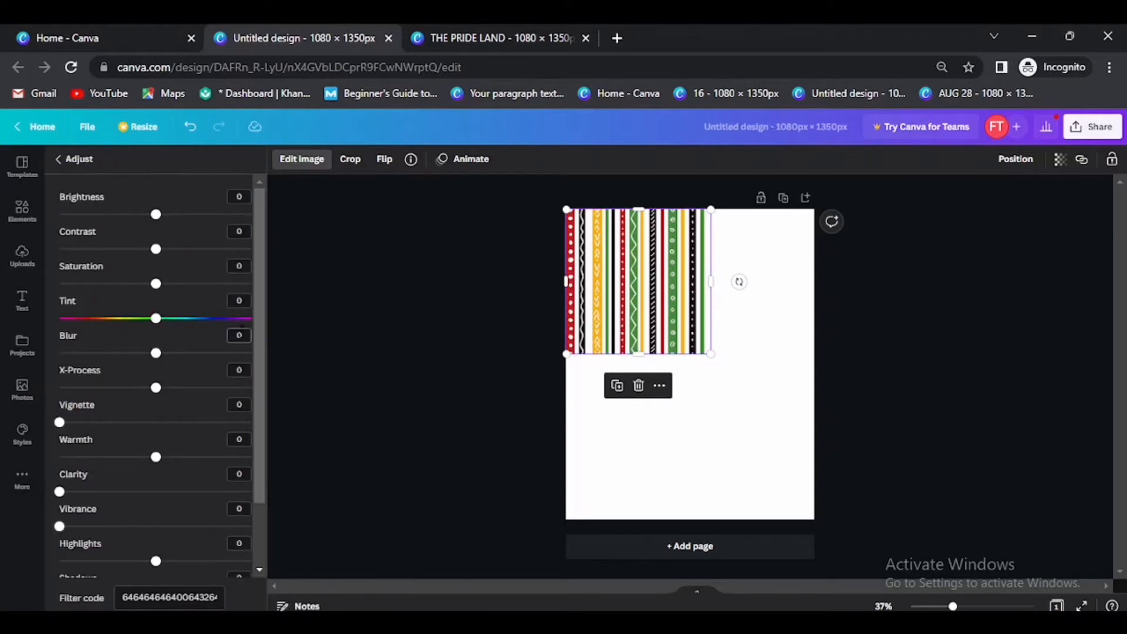
key(Return)
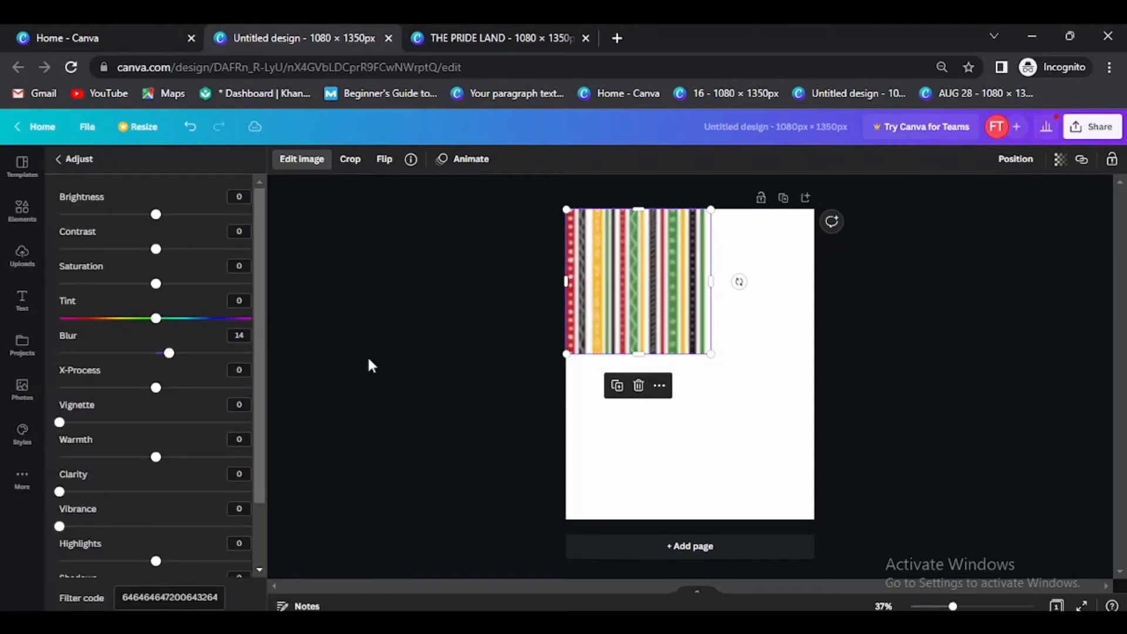
- Tile the striped pattern across the page by copying it below, grouping both pieces, and copying the group beside itself
drag(610, 263, 606, 396)
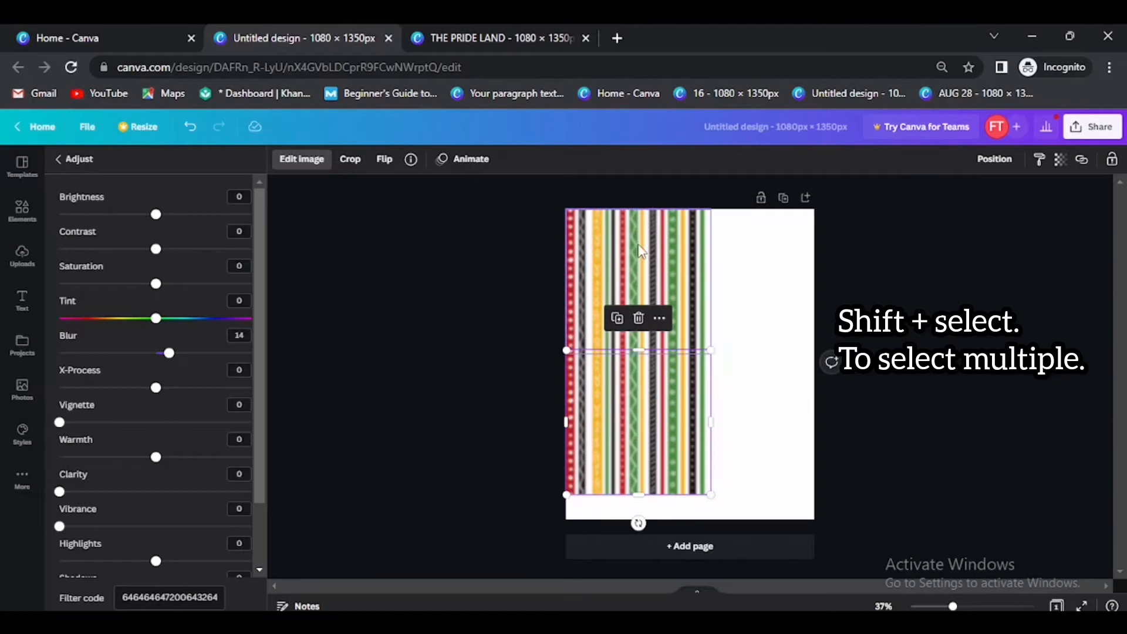
shift+click(639, 252)
key(ctrl+shift+g)
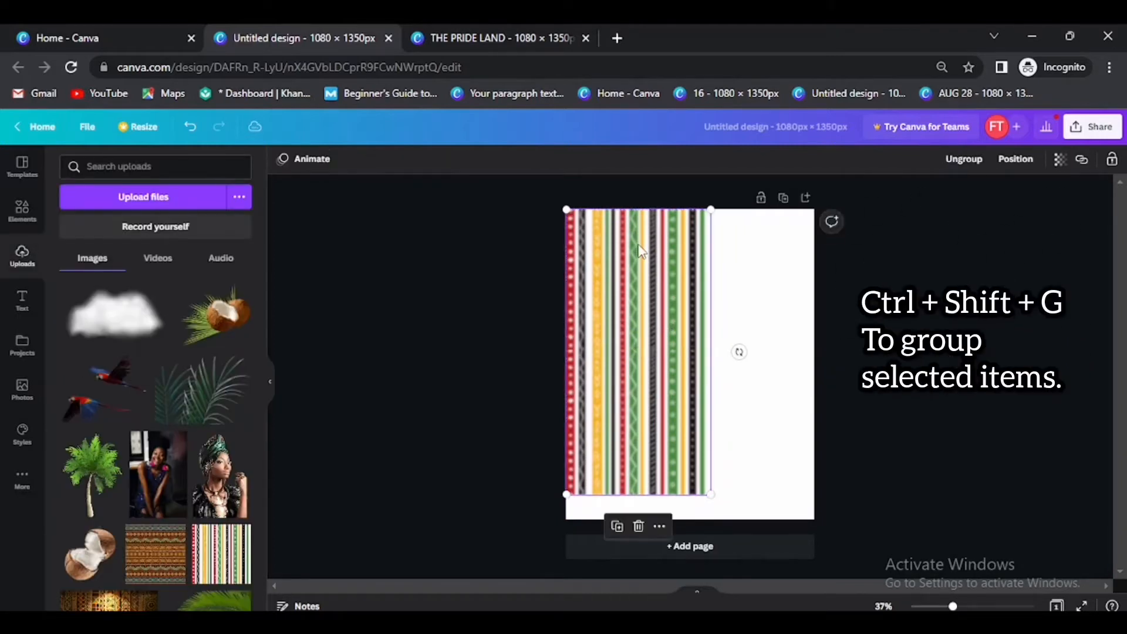
drag(641, 281, 753, 281)
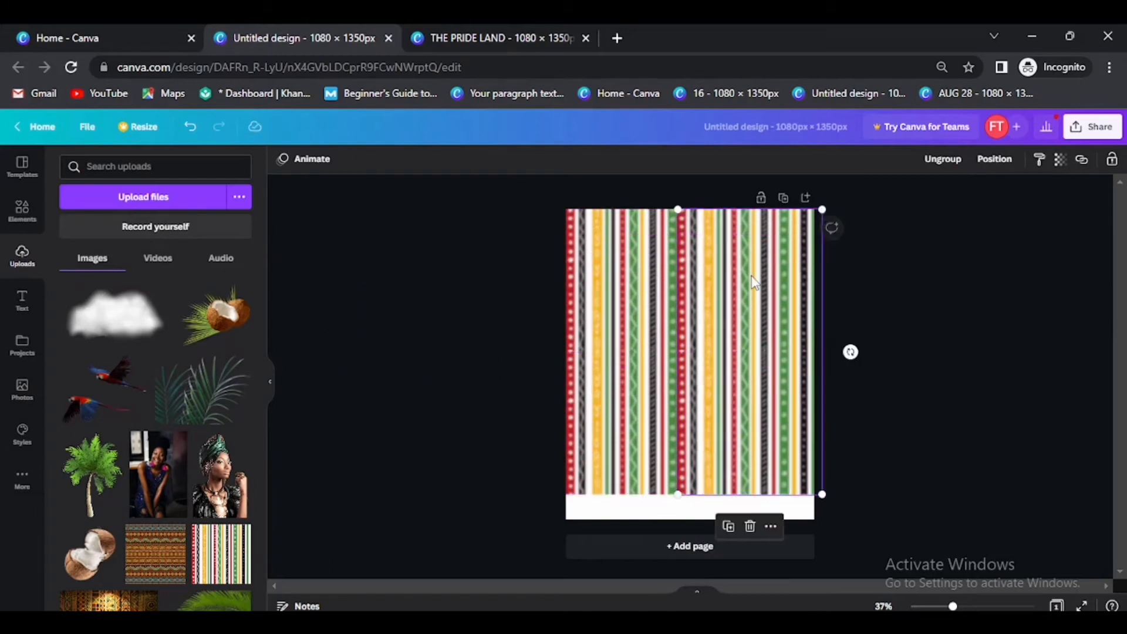
- Cover the page's bottom strip with two side-by-side copies of the uploaded brown African pattern, with blur set to 14
click(135, 565)
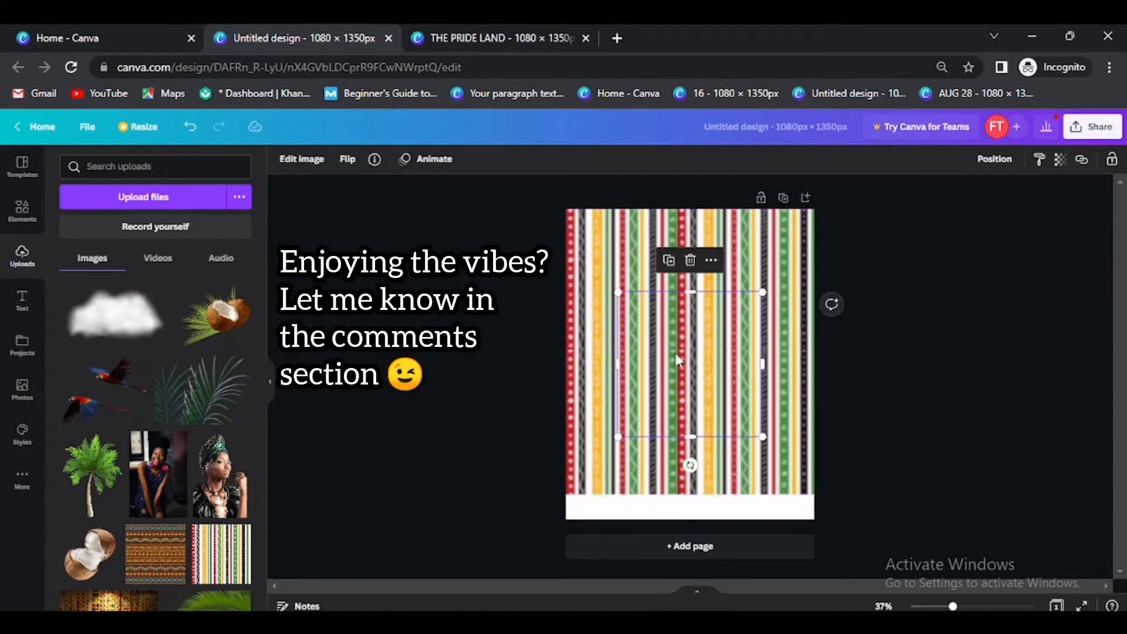
drag(689, 365, 642, 516)
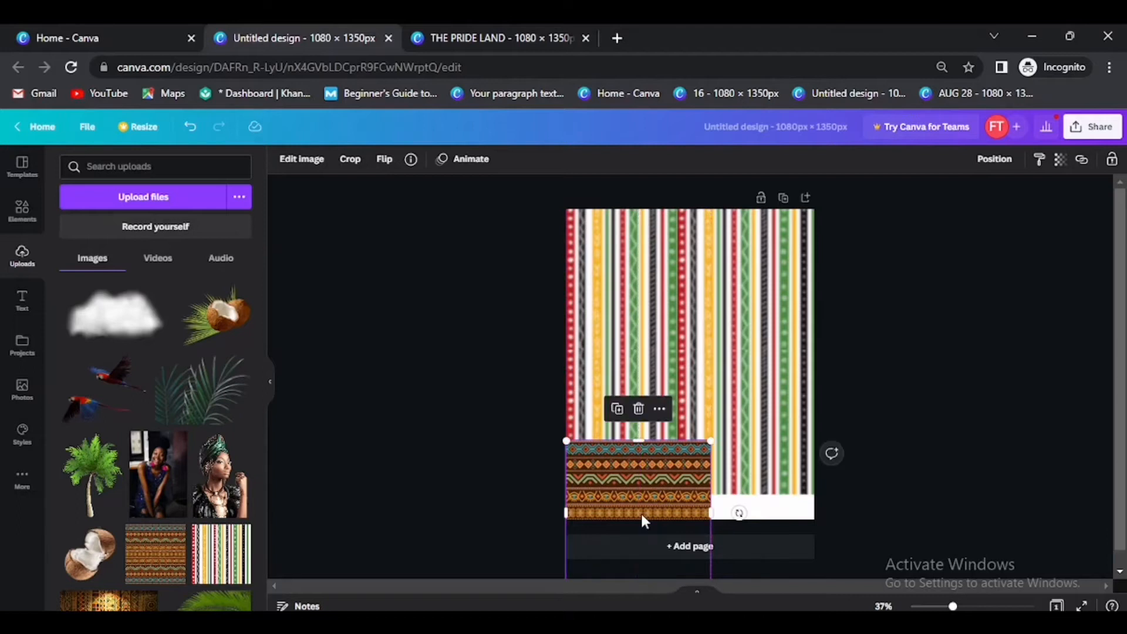
click(298, 159)
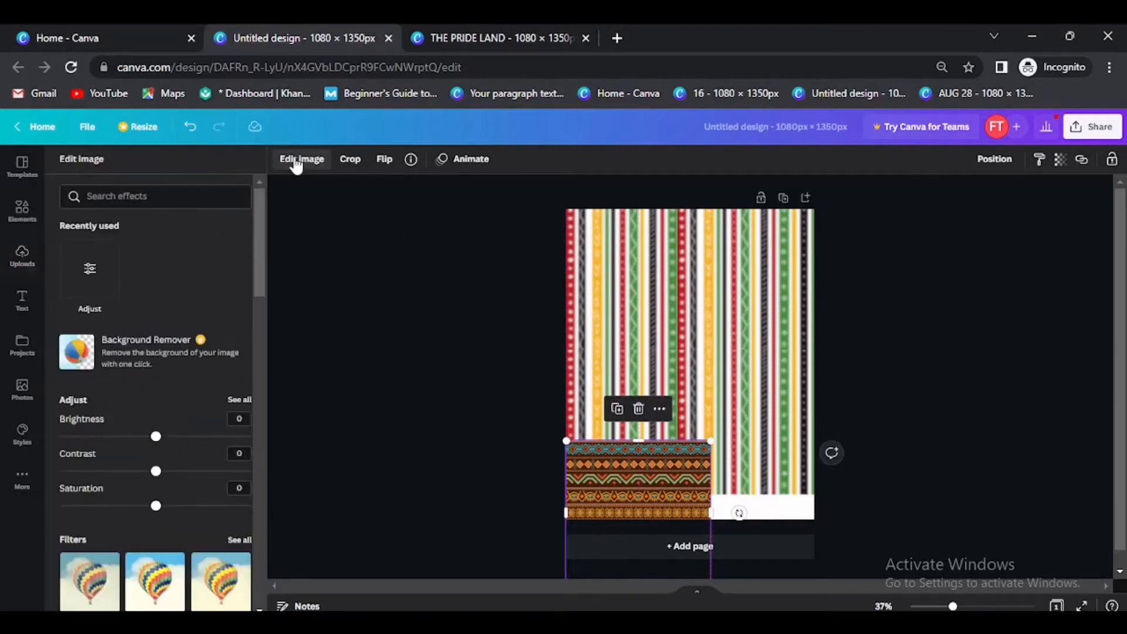
click(89, 270)
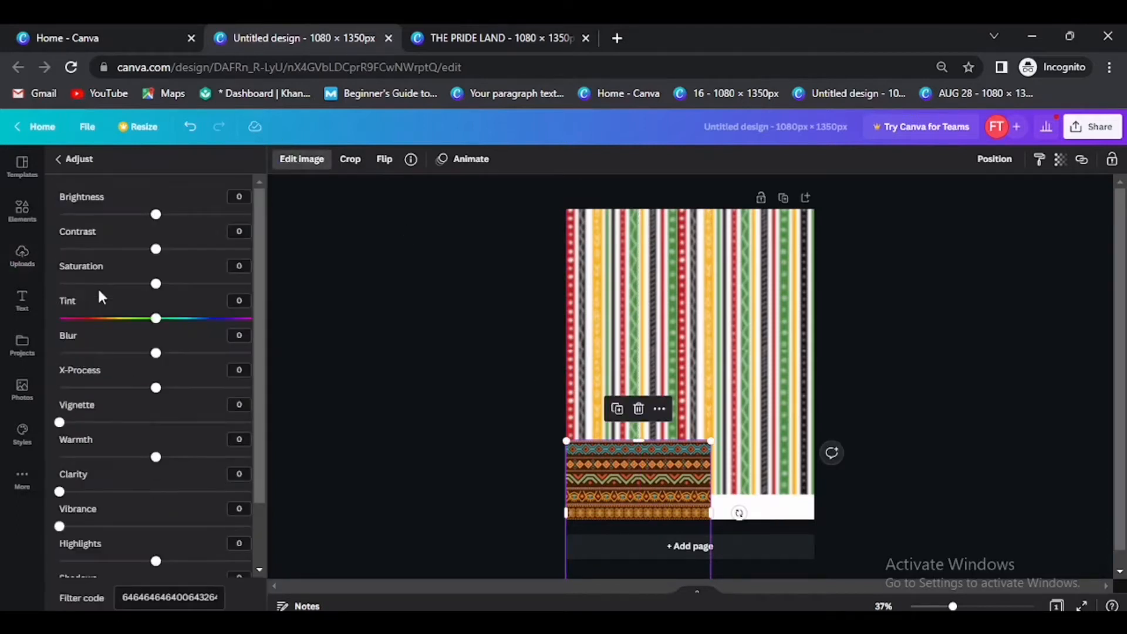
click(245, 333)
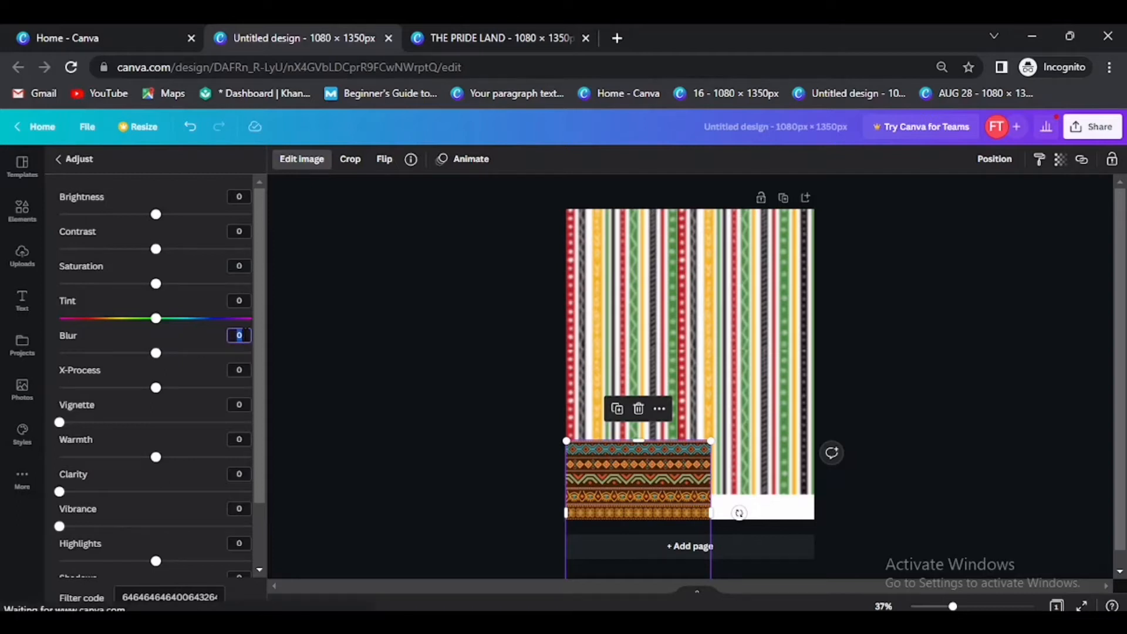
text(14)
key(Return)
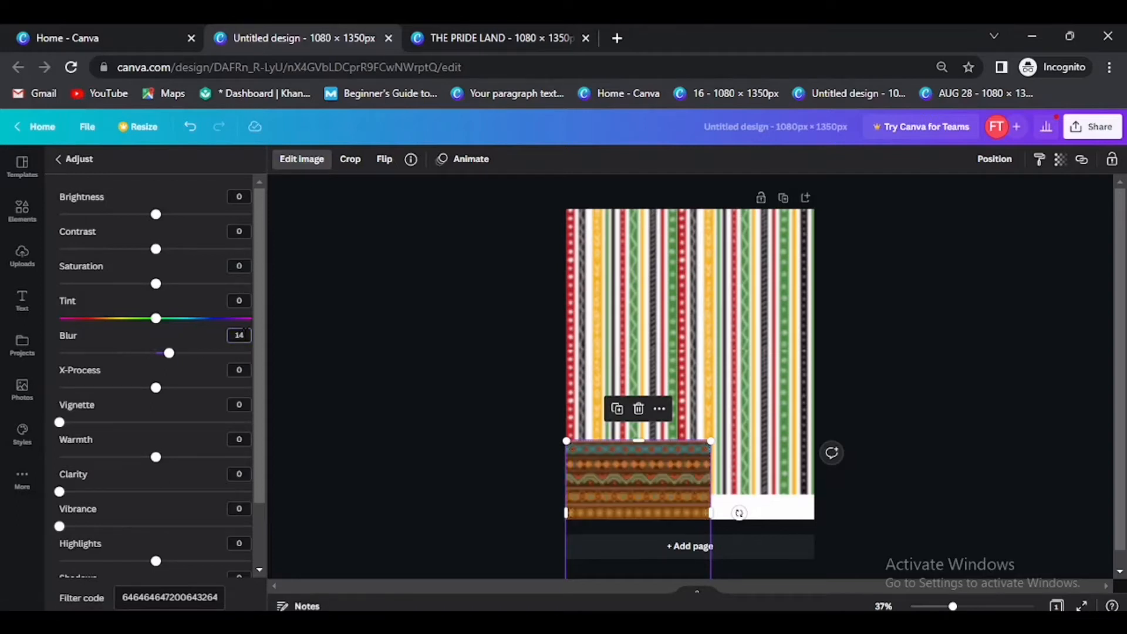
drag(624, 501, 739, 495)
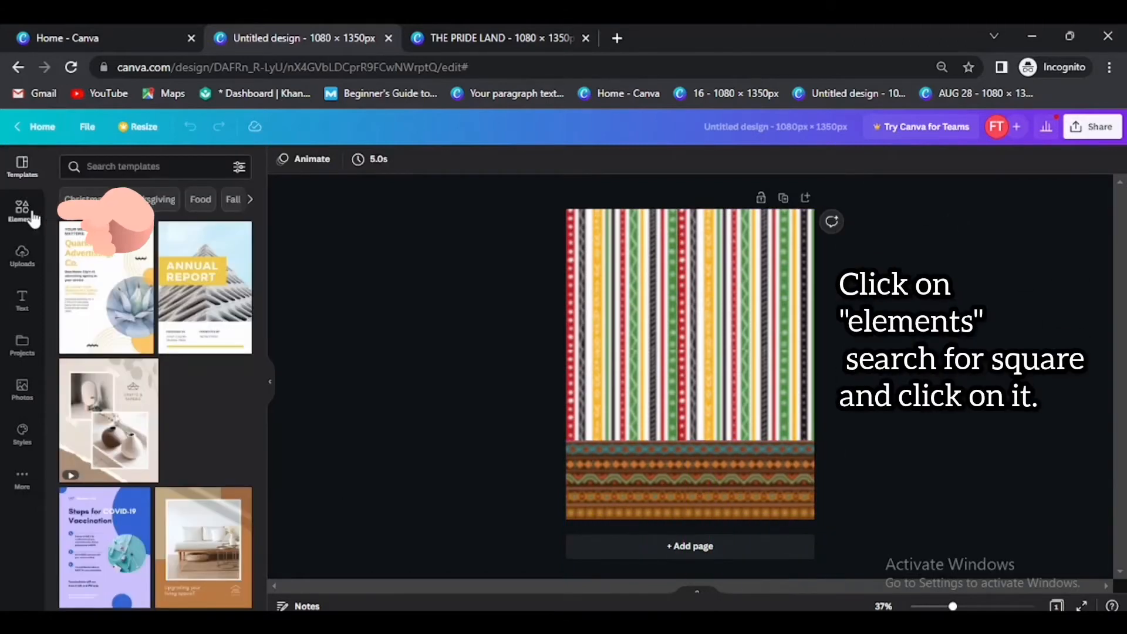
- Search the elements for "square", add a plain square shape to the page and fill it black
click(23, 211)
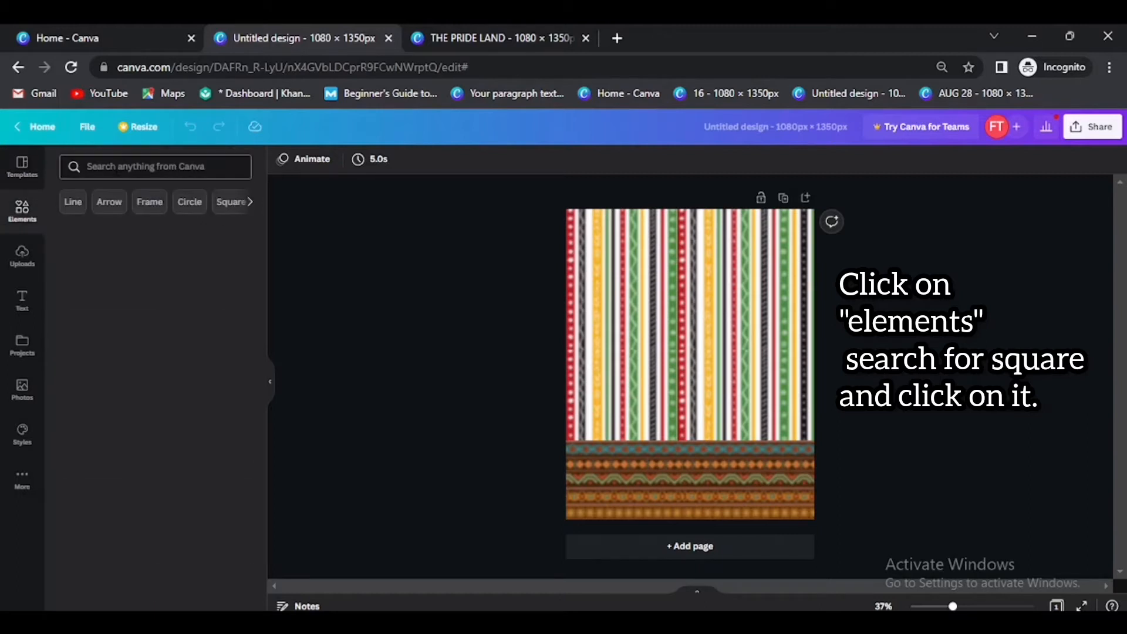
click(115, 166)
text(square)
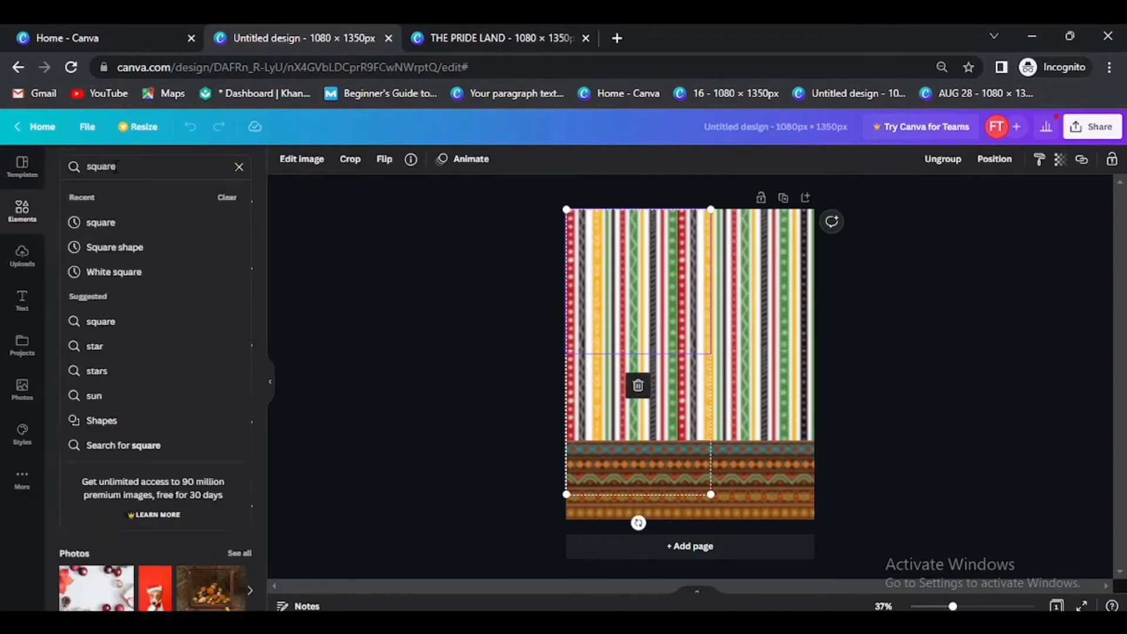
key(Return)
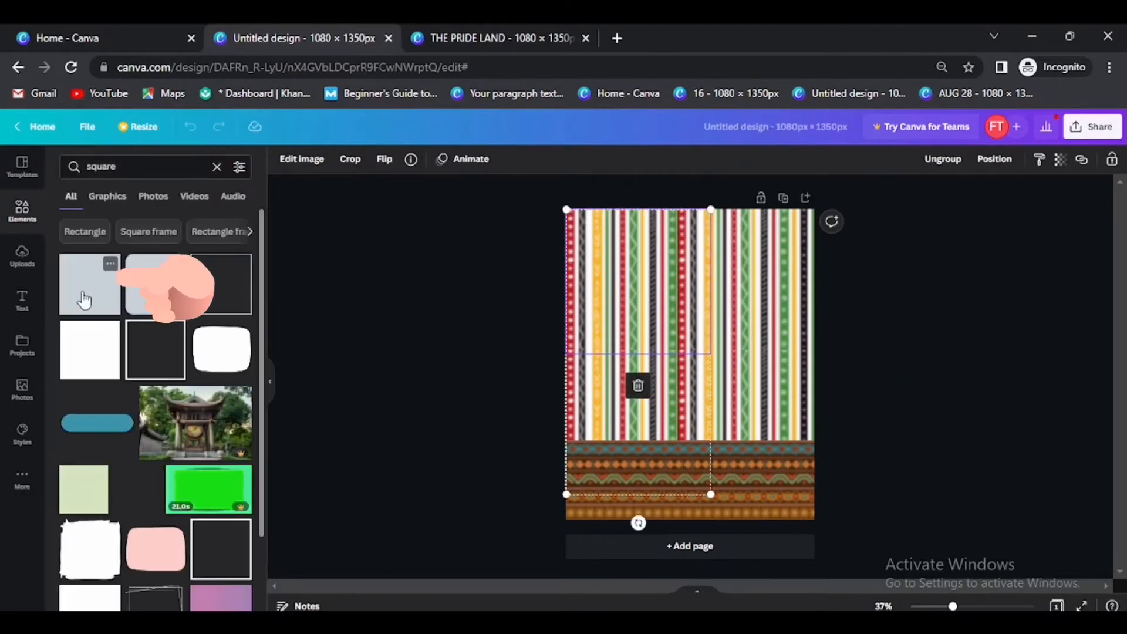
click(132, 302)
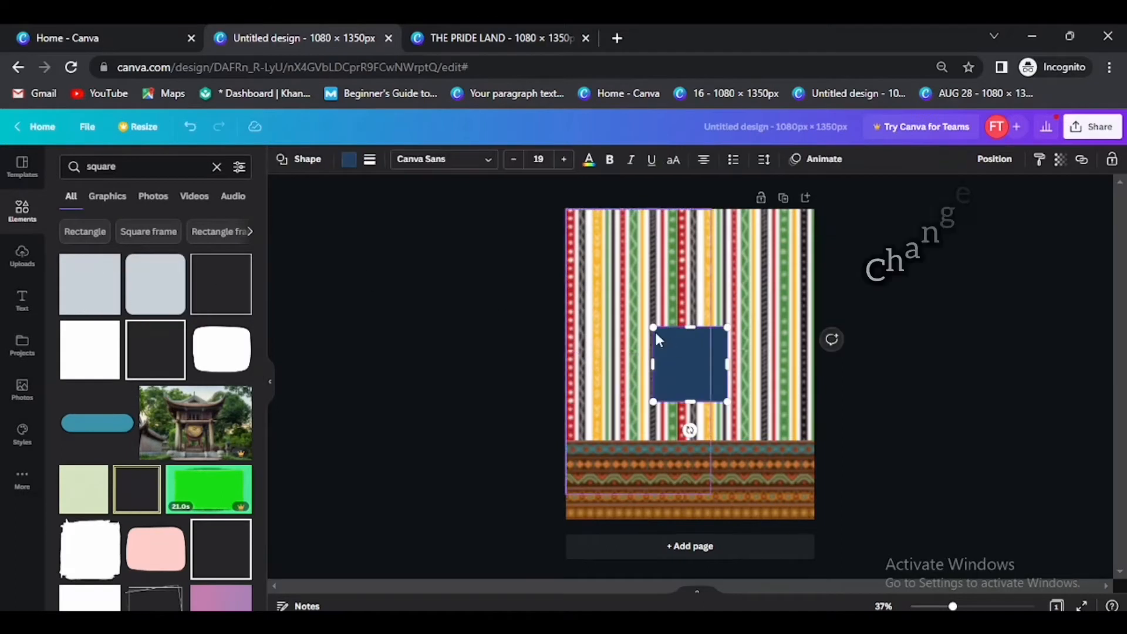
click(348, 161)
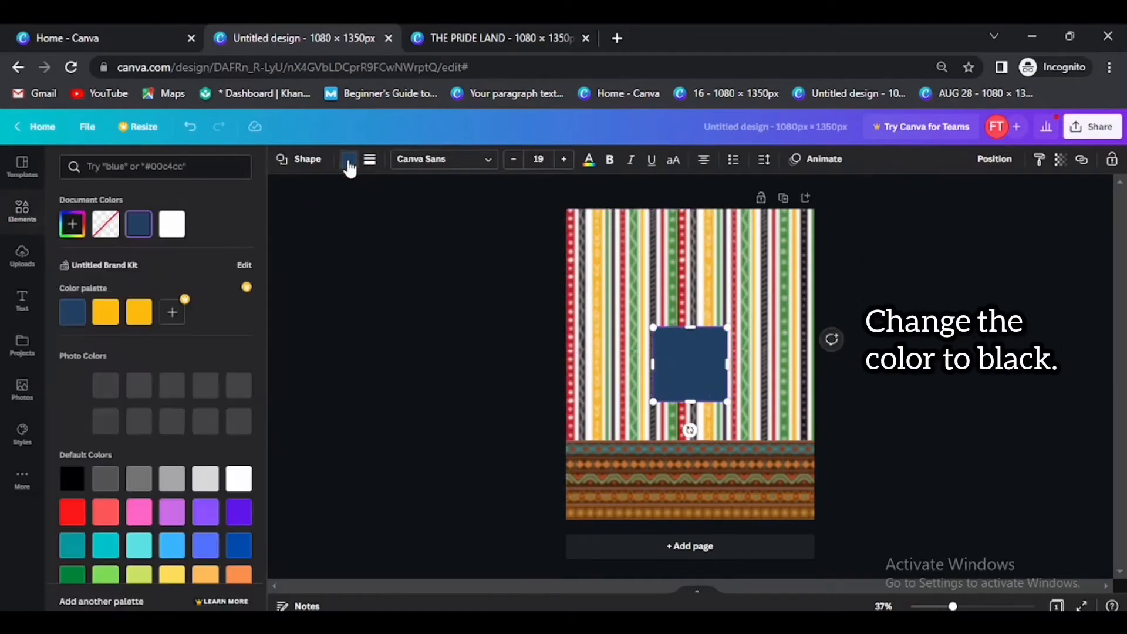
click(72, 478)
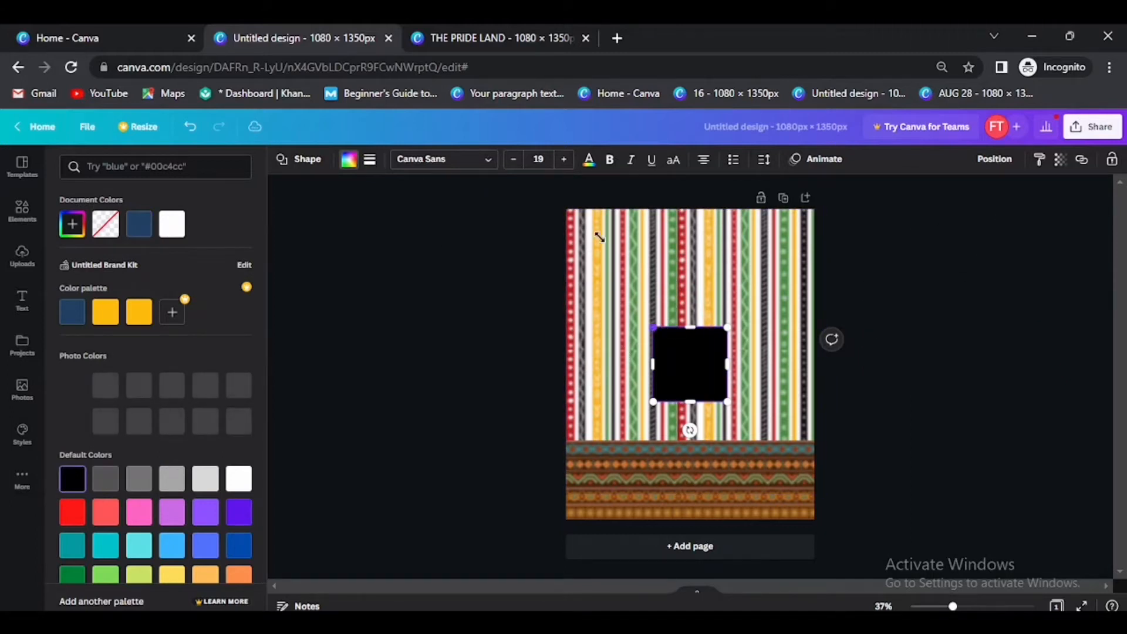
- Enlarge the black square to cover the whole page and set its transparency to 34
drag(598, 236, 550, 202)
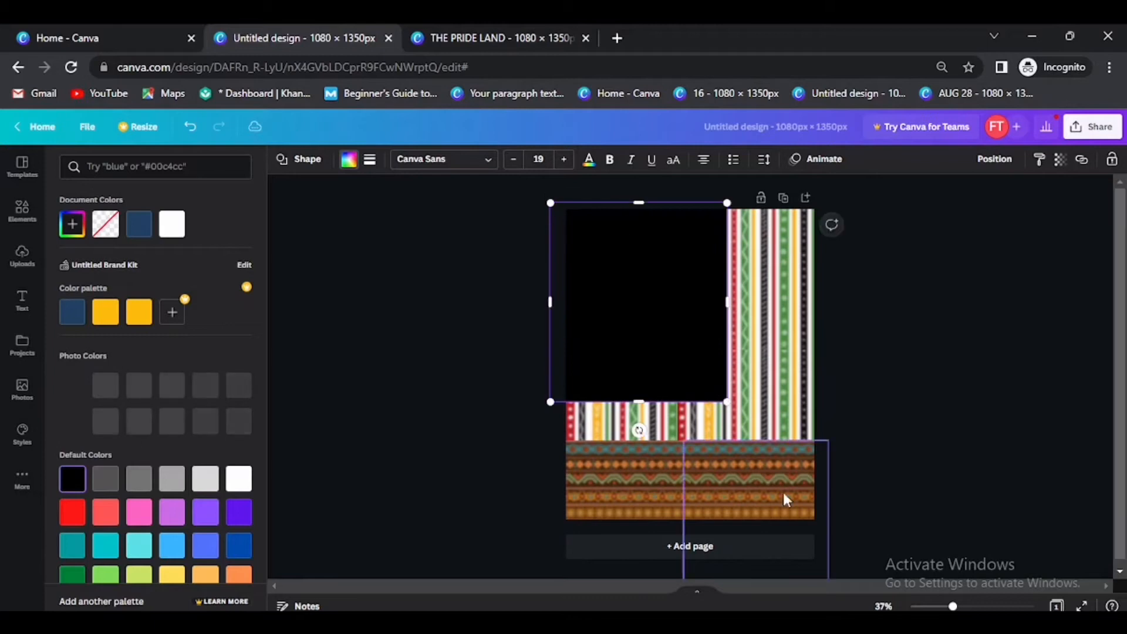
drag(727, 402, 841, 530)
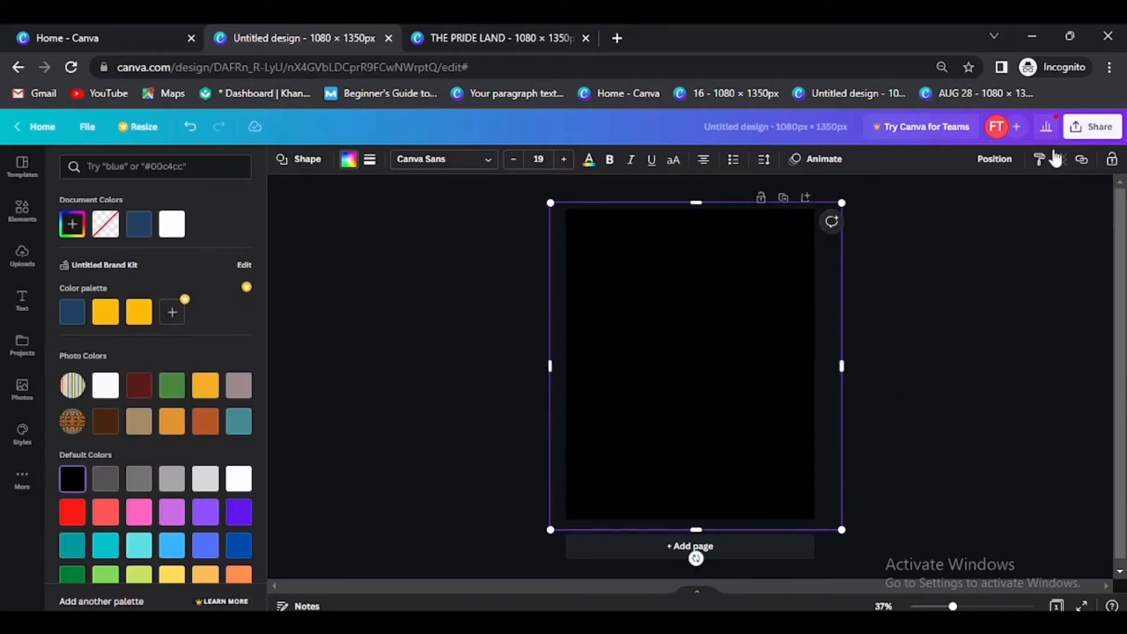
click(1060, 161)
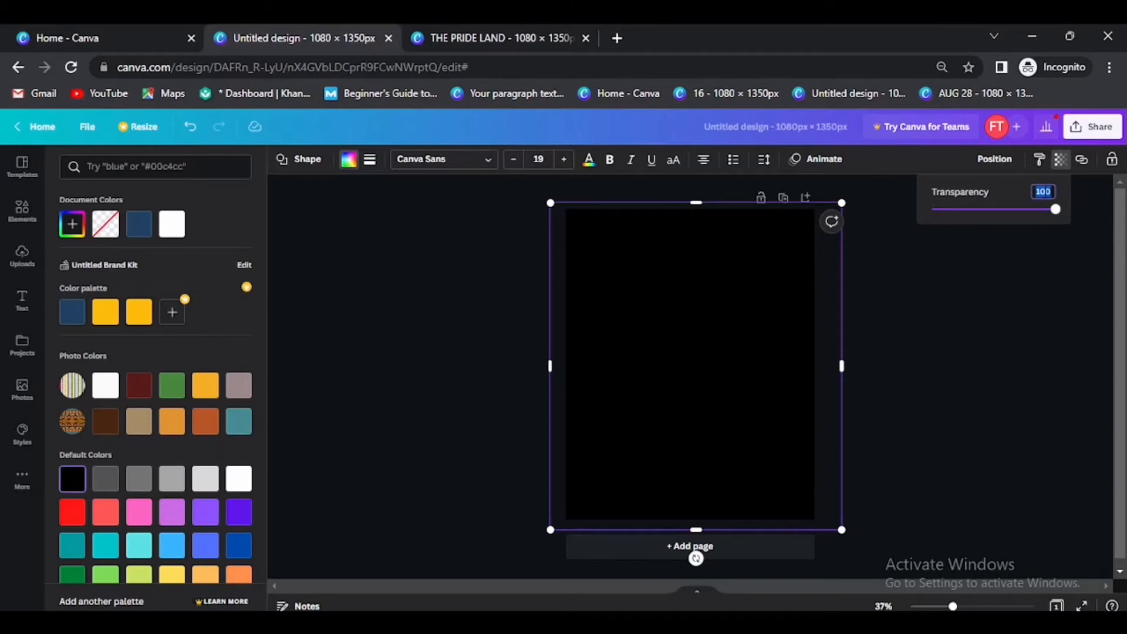
key(Return)
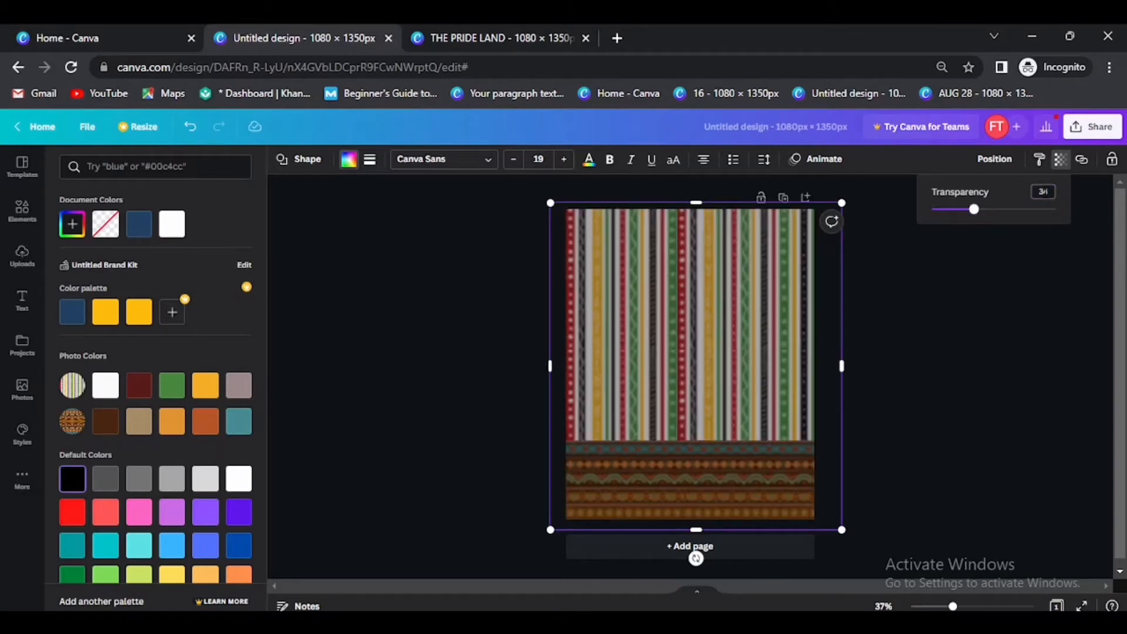
key(Escape)
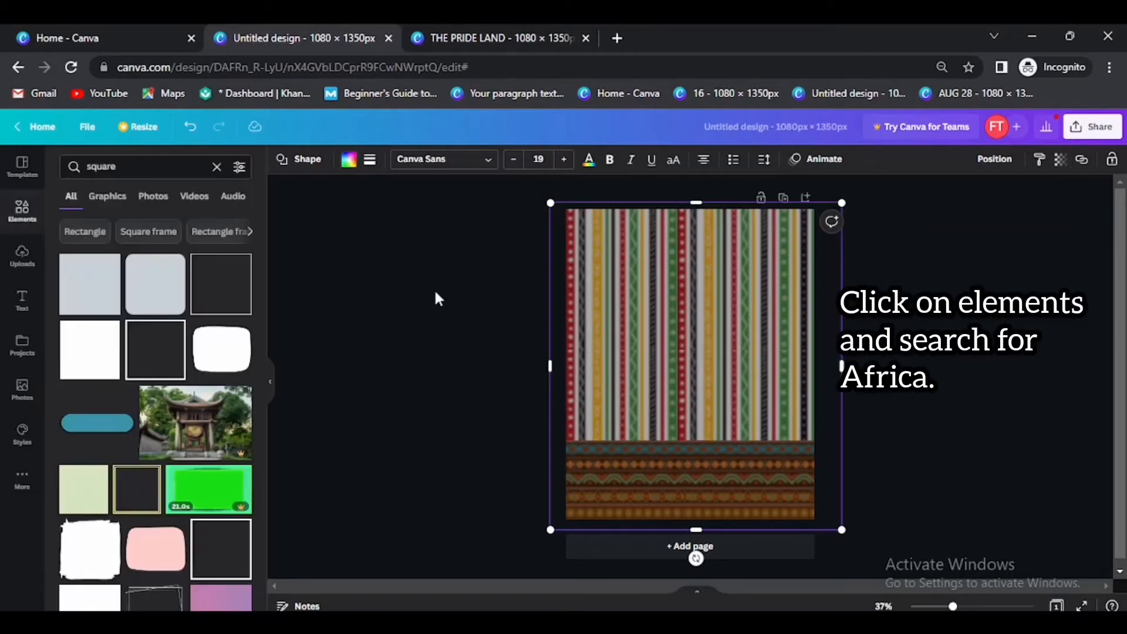
- Search the elements for "africa", add the white Africa map with country borders and enlarge it over most of the page
click(217, 167)
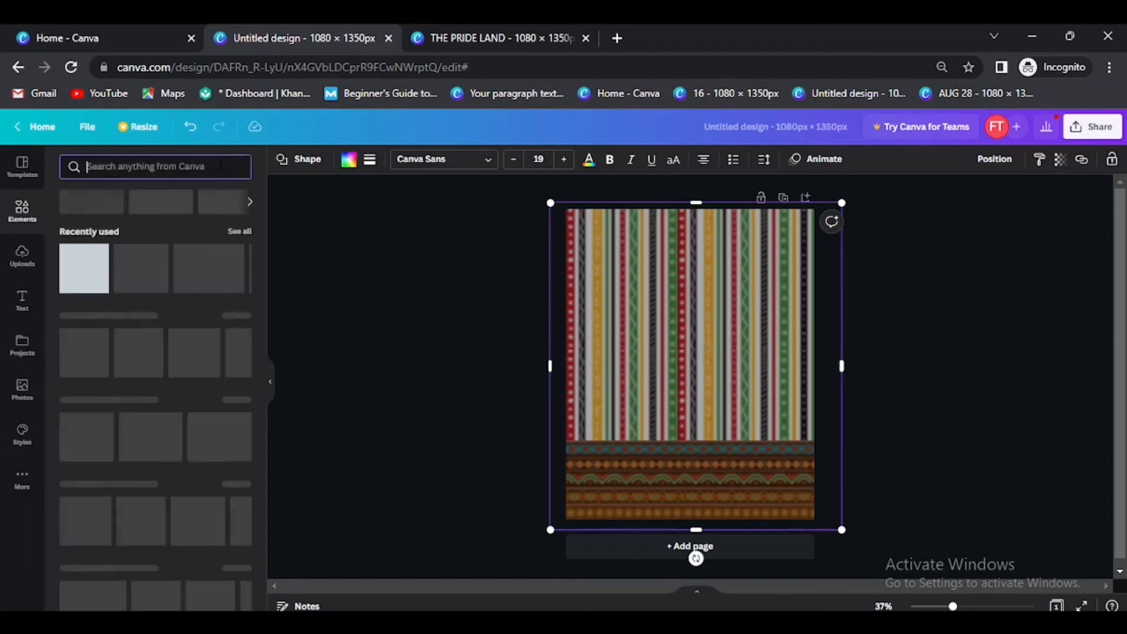
text(africa)
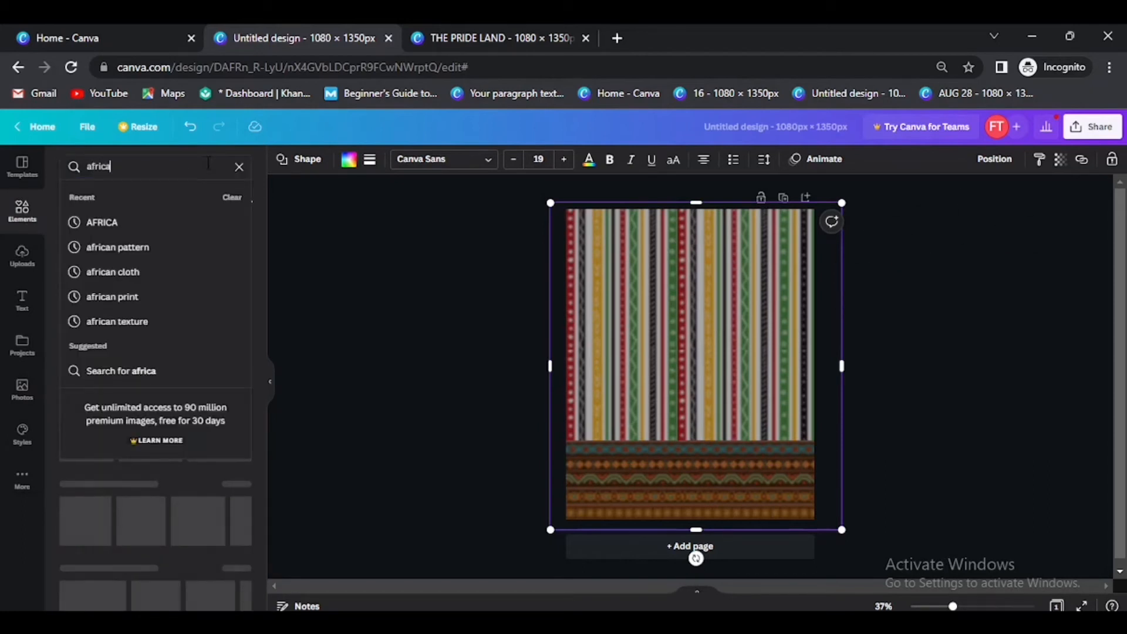
key(Return)
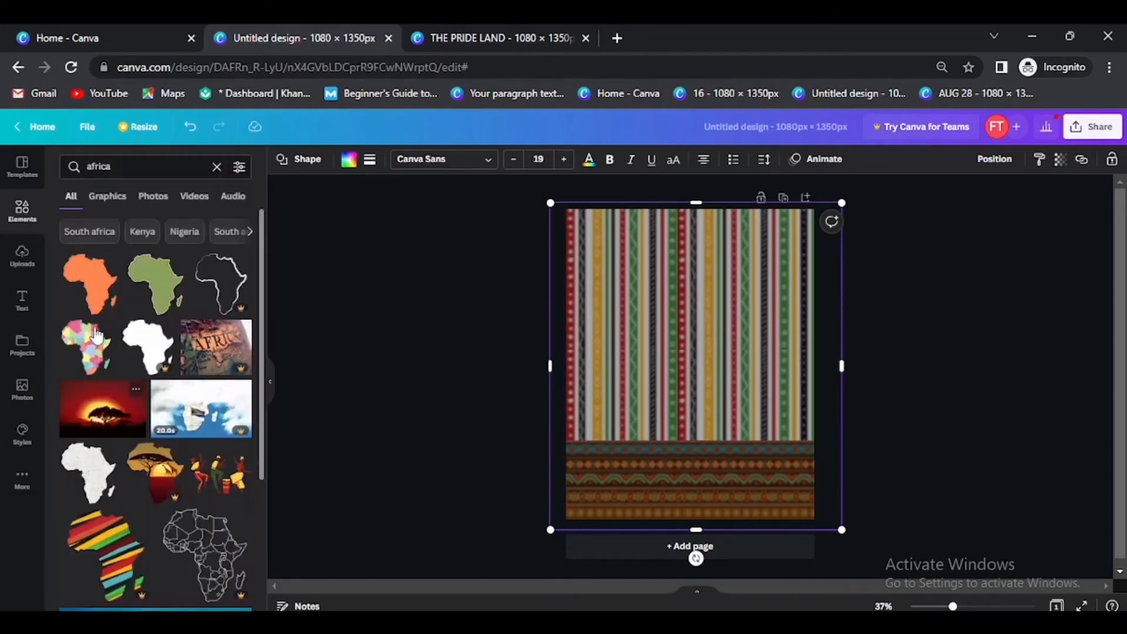
click(91, 472)
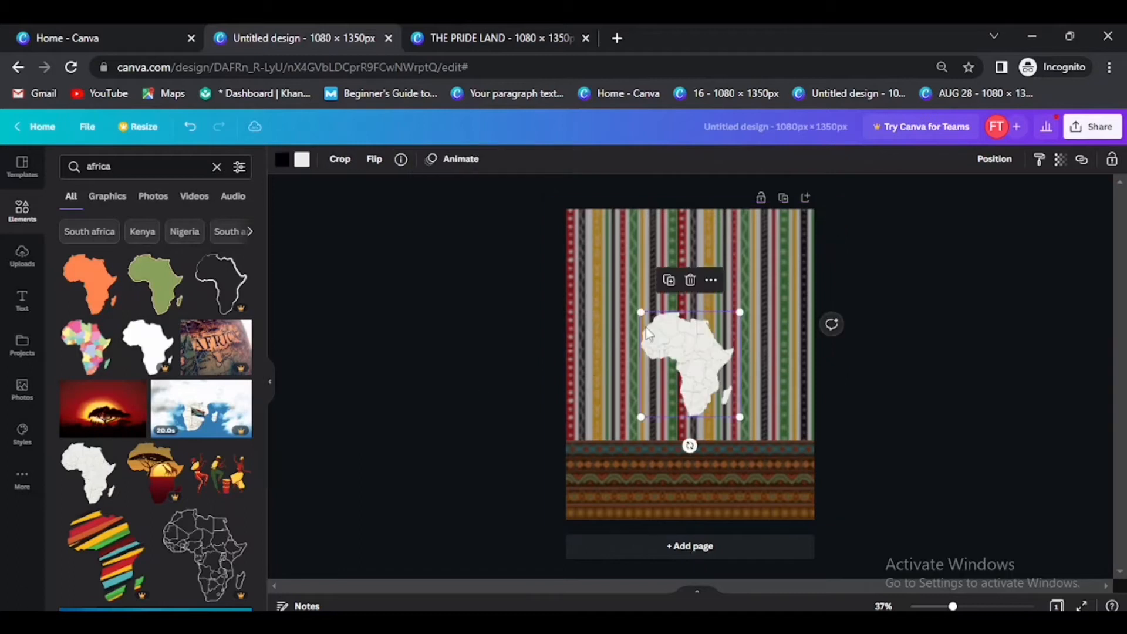
drag(626, 306, 581, 251)
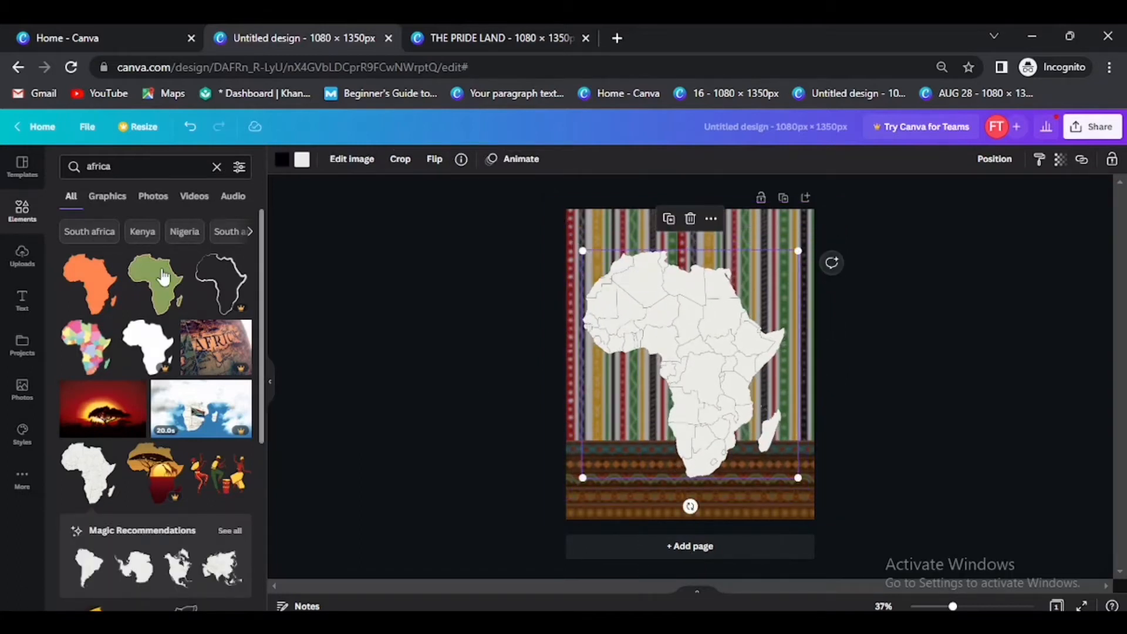
- Add the uploaded cutout of two women in headwraps and enlarge it over the Africa map
click(22, 258)
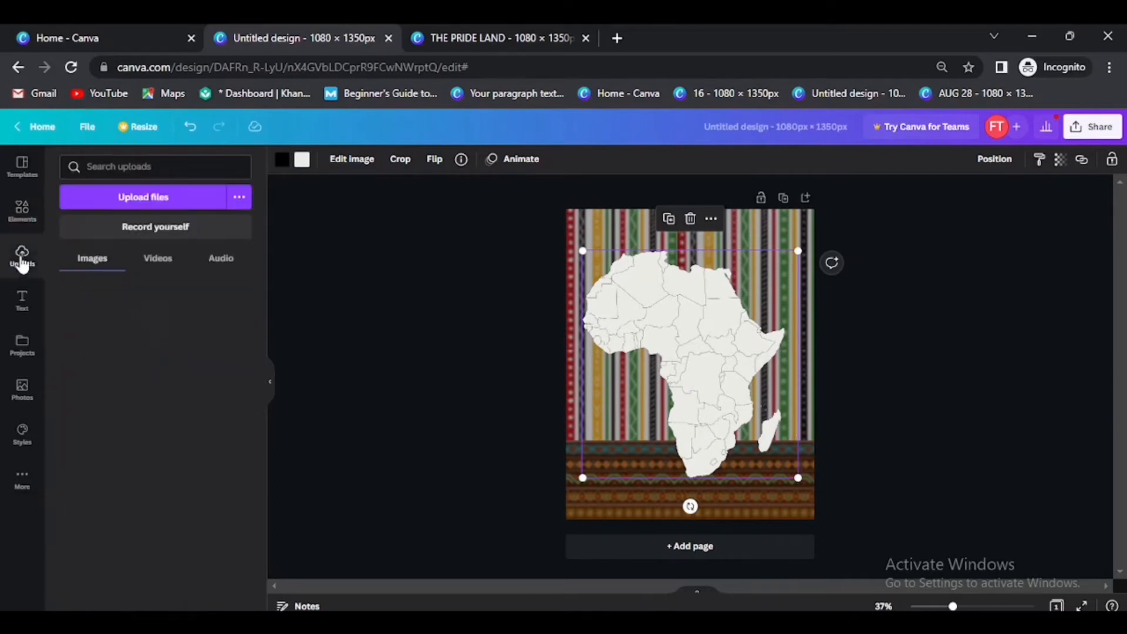
scroll(143, 529, down, 3)
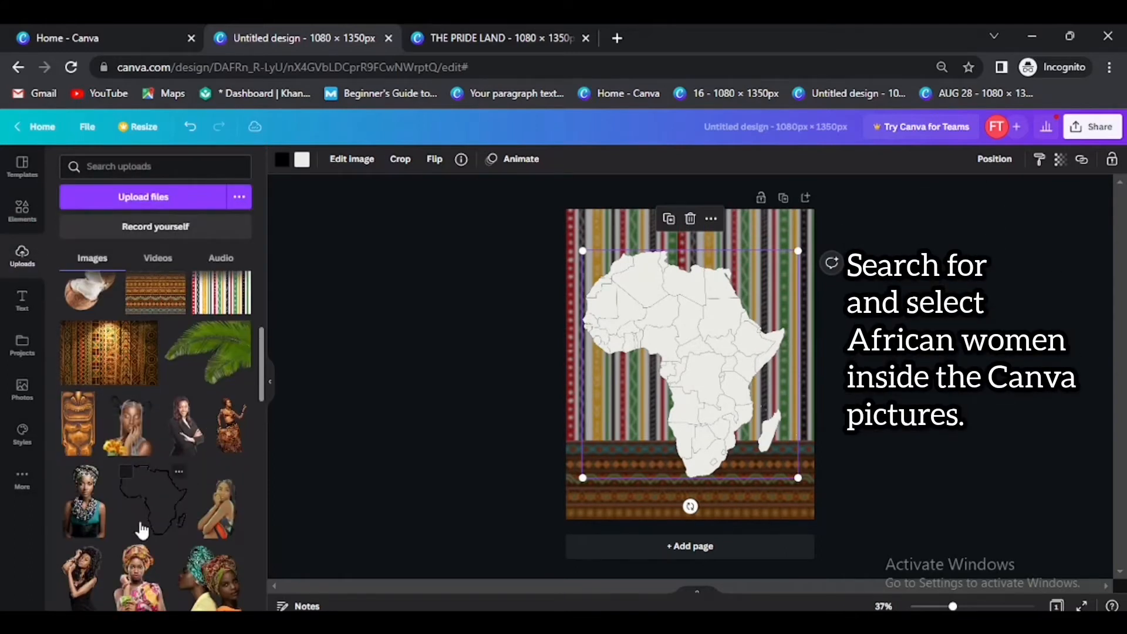
scroll(141, 528, down, 2)
click(211, 509)
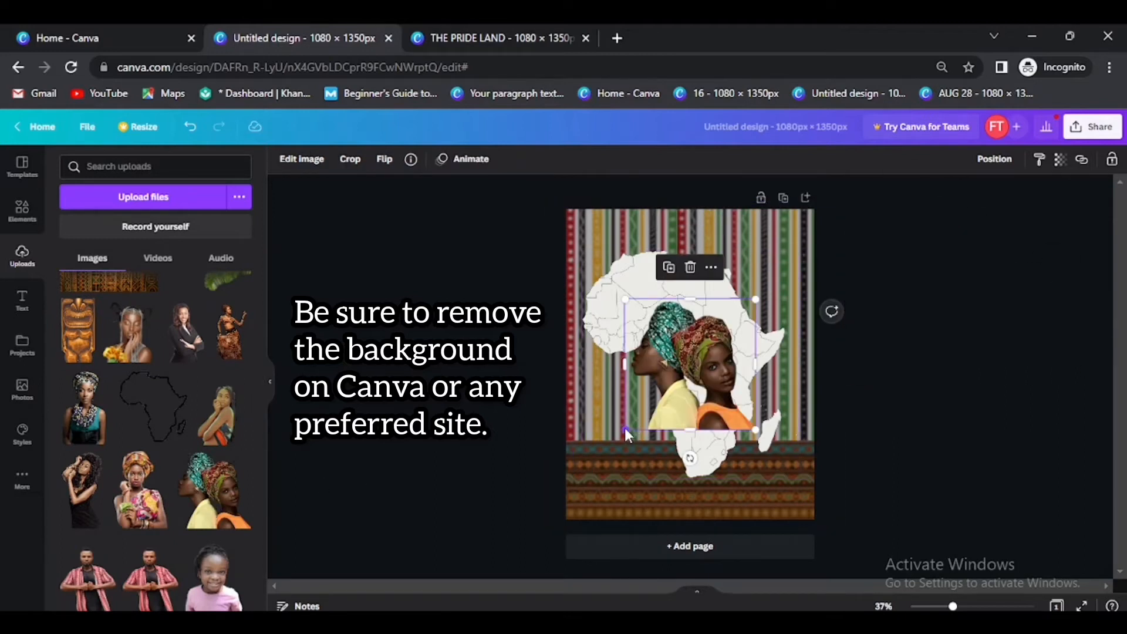
drag(624, 428, 602, 480)
- Adjust the women's image to brightness 41, contrast 30, saturation 76 and blur -18
click(301, 159)
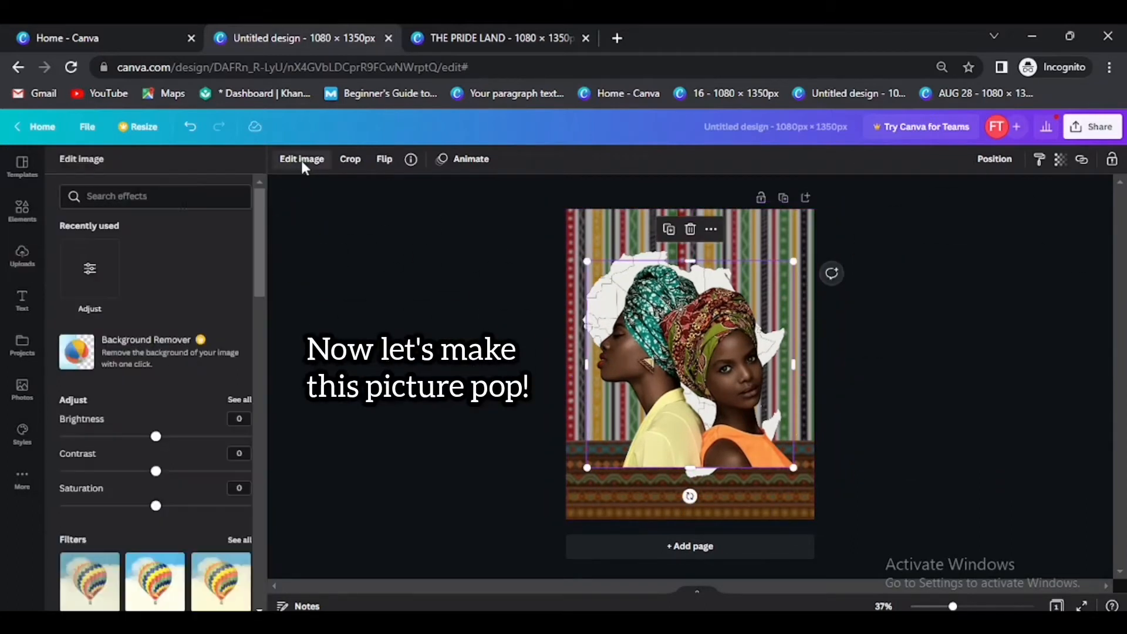
click(87, 265)
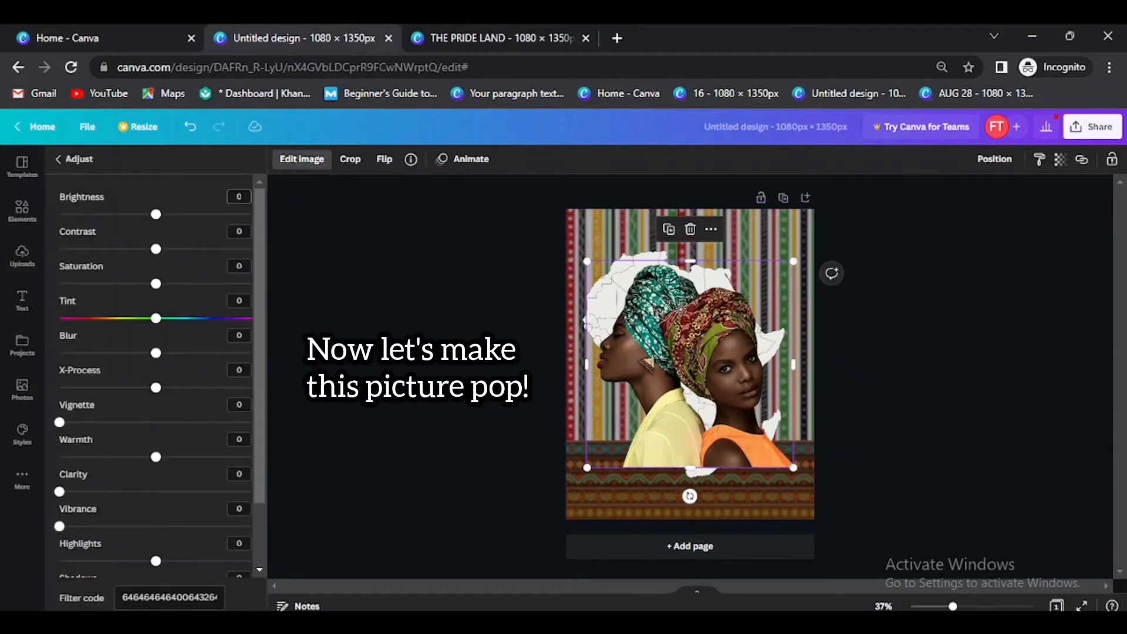
click(239, 197)
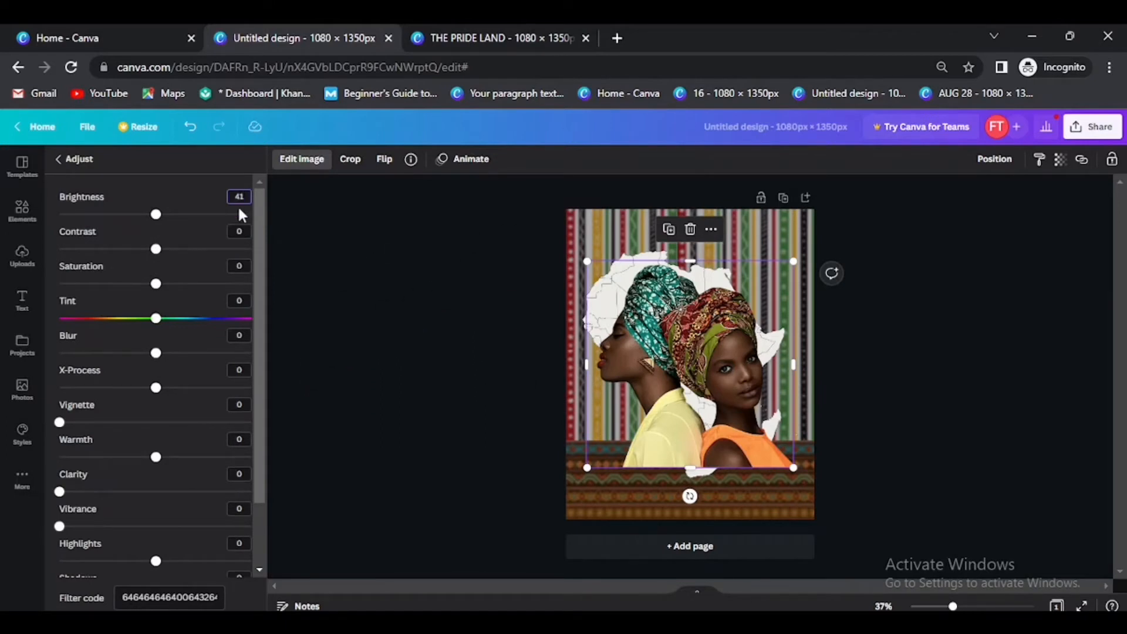
click(240, 231)
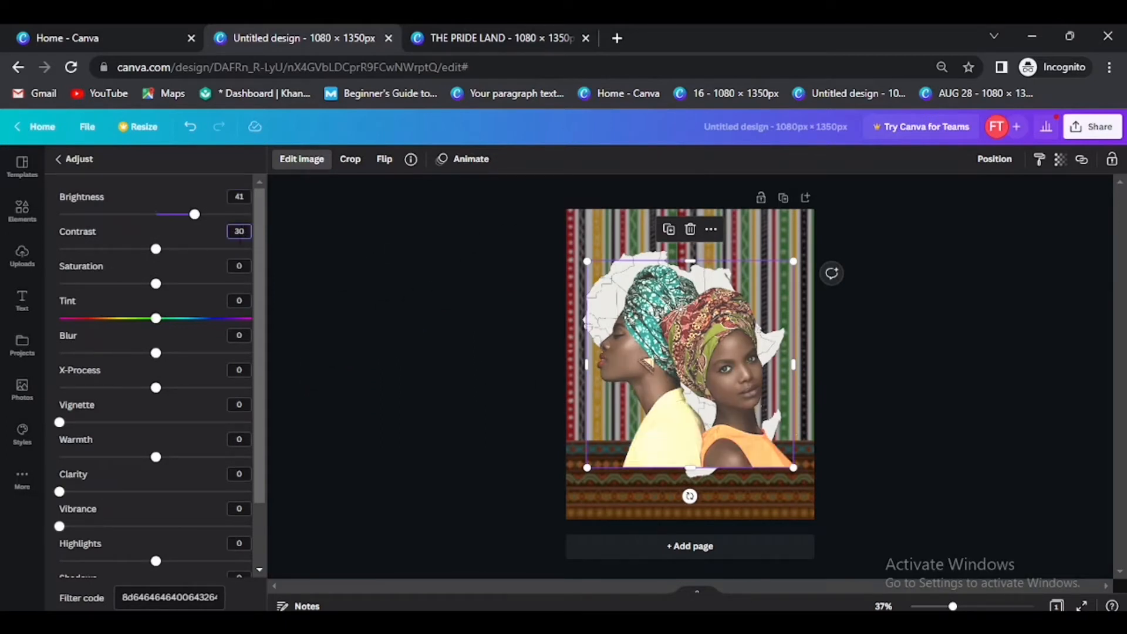
click(240, 261)
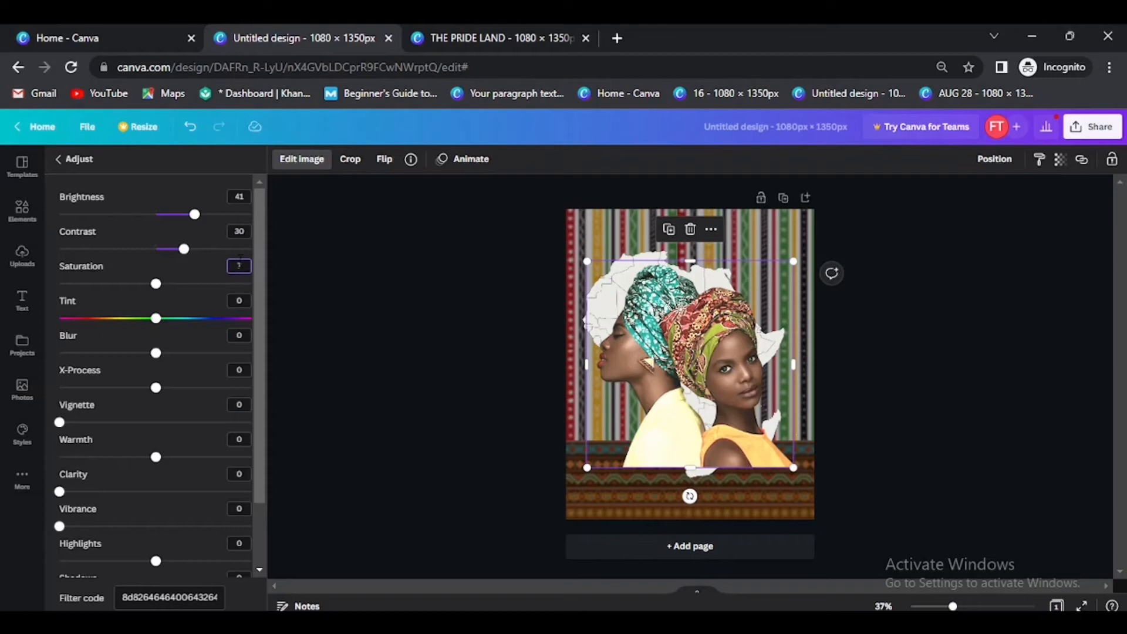
click(239, 336)
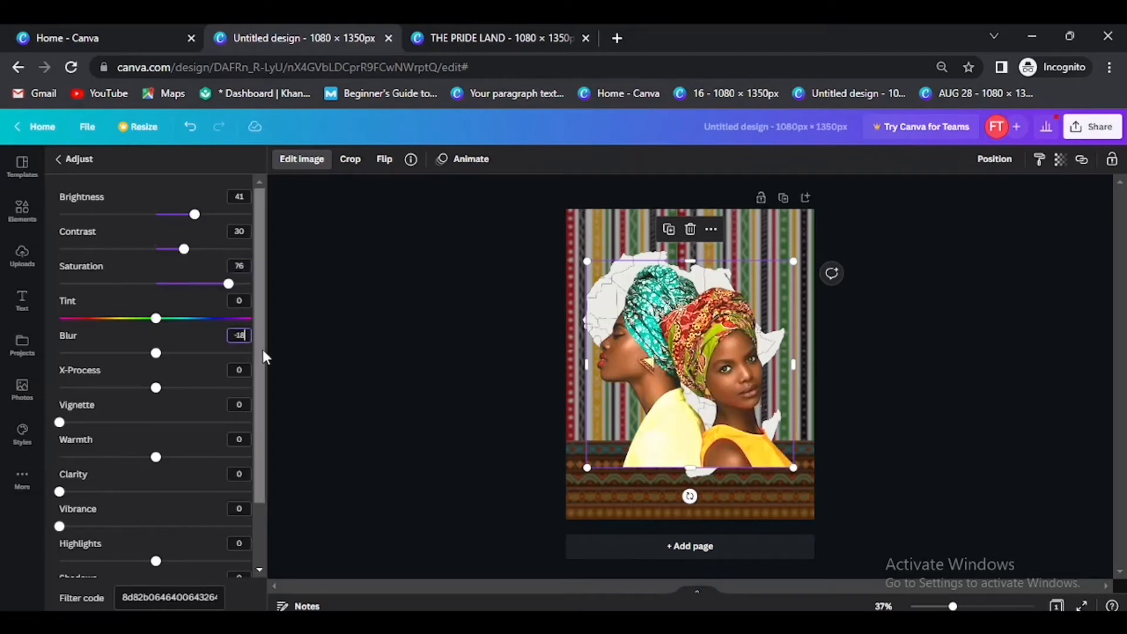
click(287, 375)
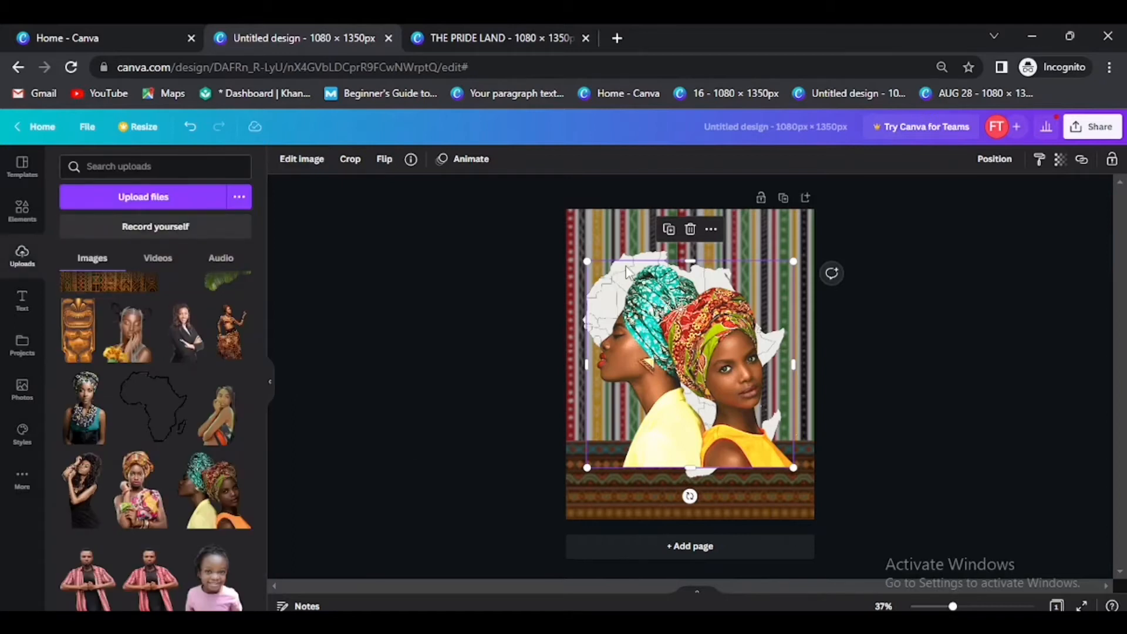
- Recolor the Africa map behind the women from white to the golden yellow photo color #f5ae25
ctrl+click(632, 288)
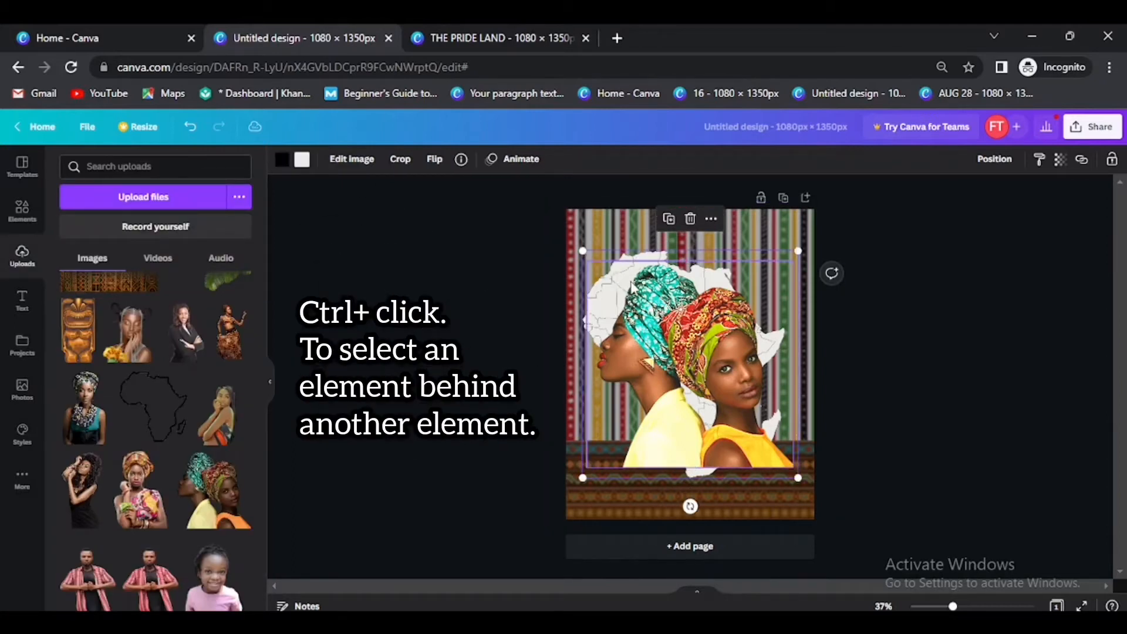
click(301, 164)
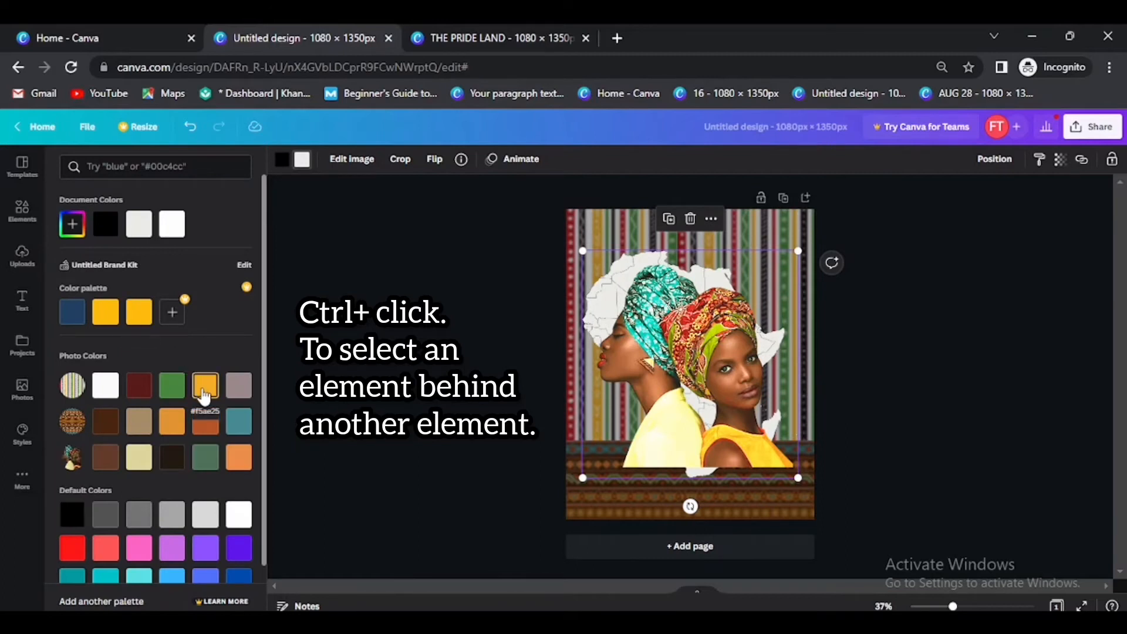
click(203, 396)
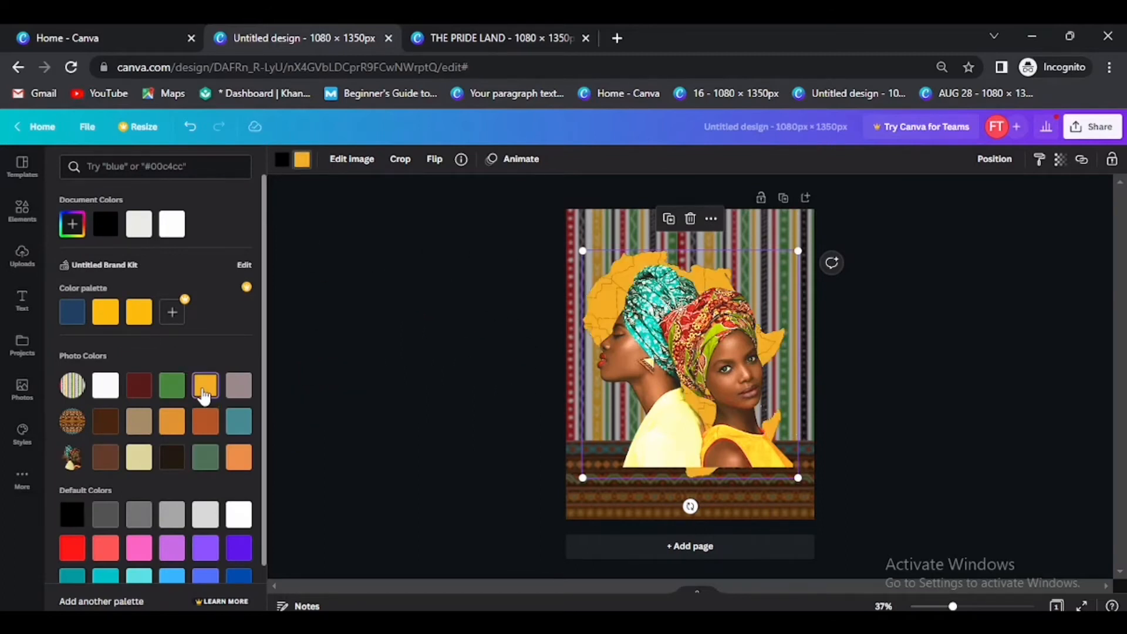
click(405, 289)
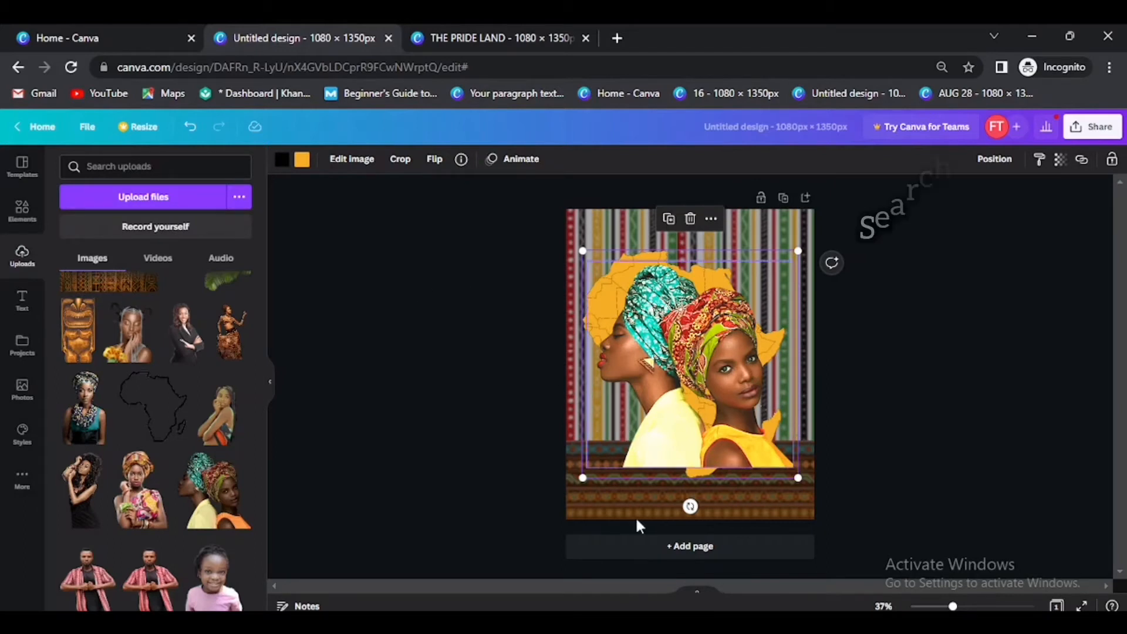
- Add the uploaded palm tree at the page's left edge and send it behind the two women
scroll(213, 304, up, 5)
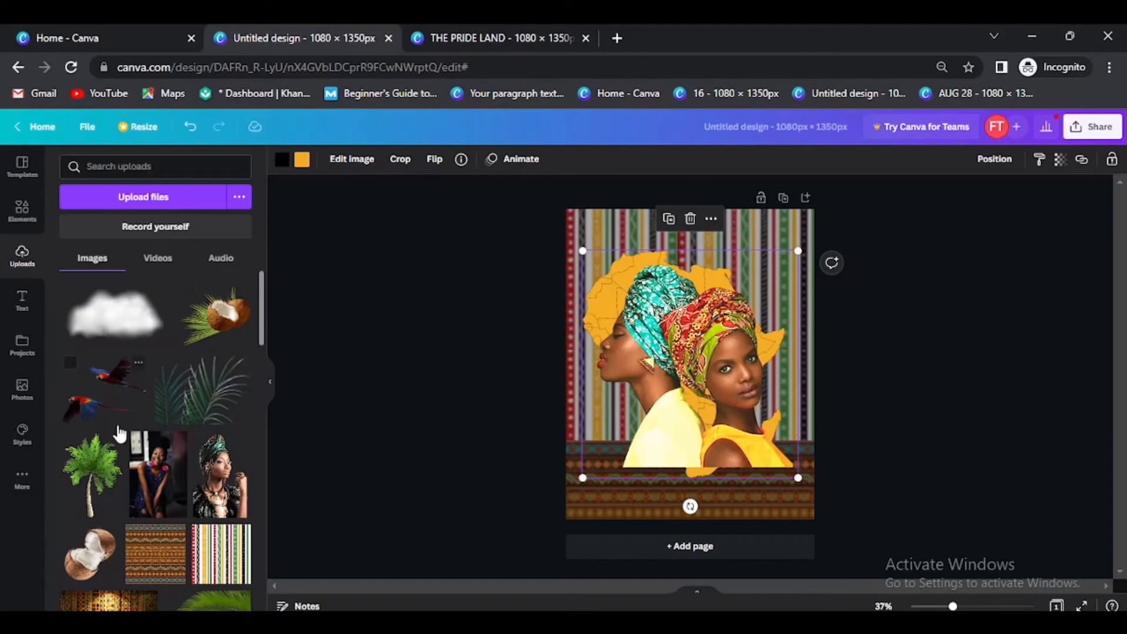
click(94, 474)
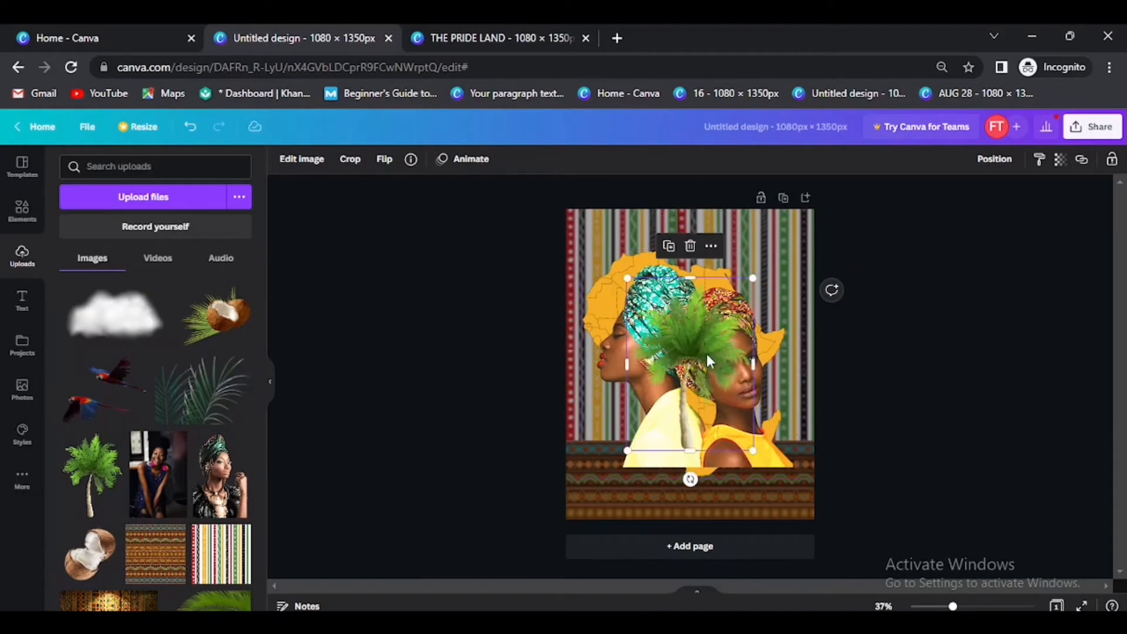
drag(706, 358, 639, 346)
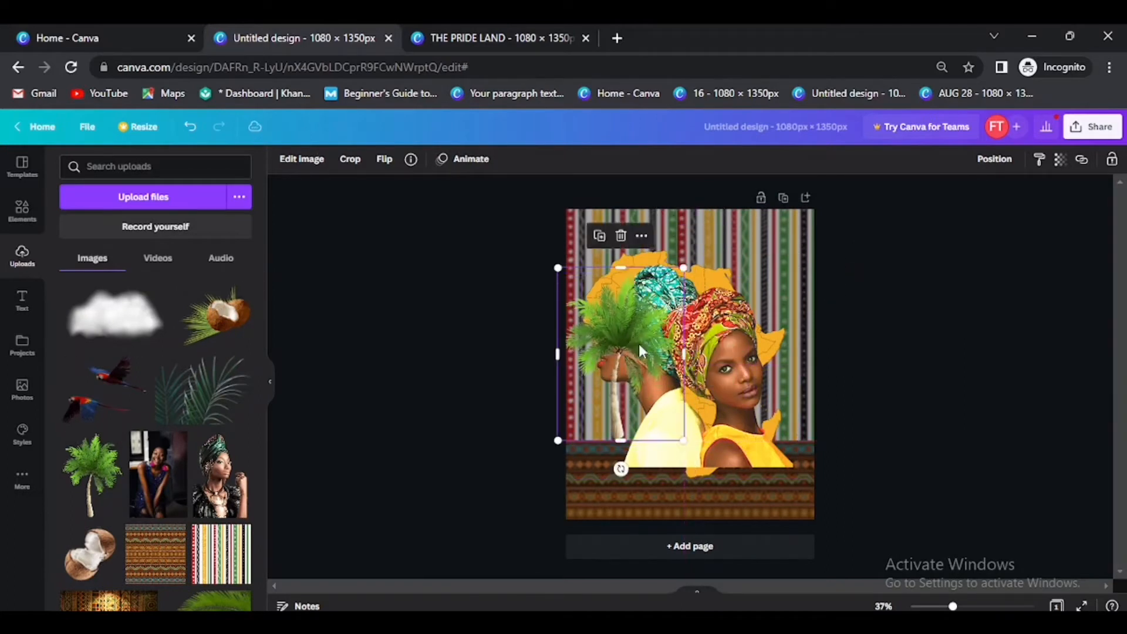
key(ctrl+bracketleft)
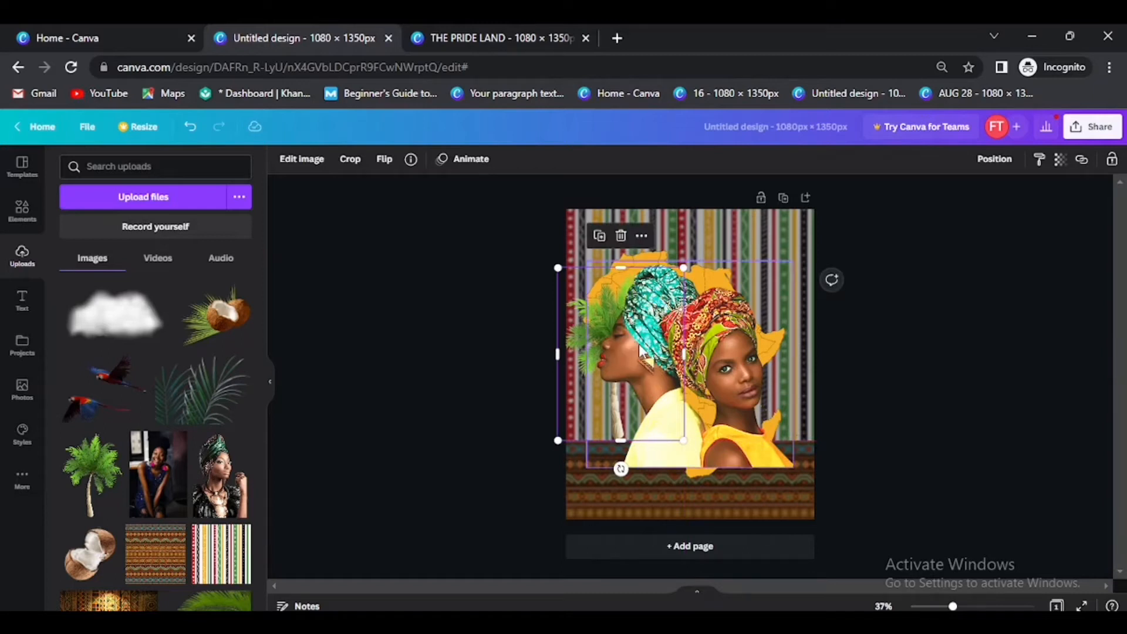
- Duplicate the palm tree, shrink the copy and place it in the page's bottom-left corner
key(ctrl+d)
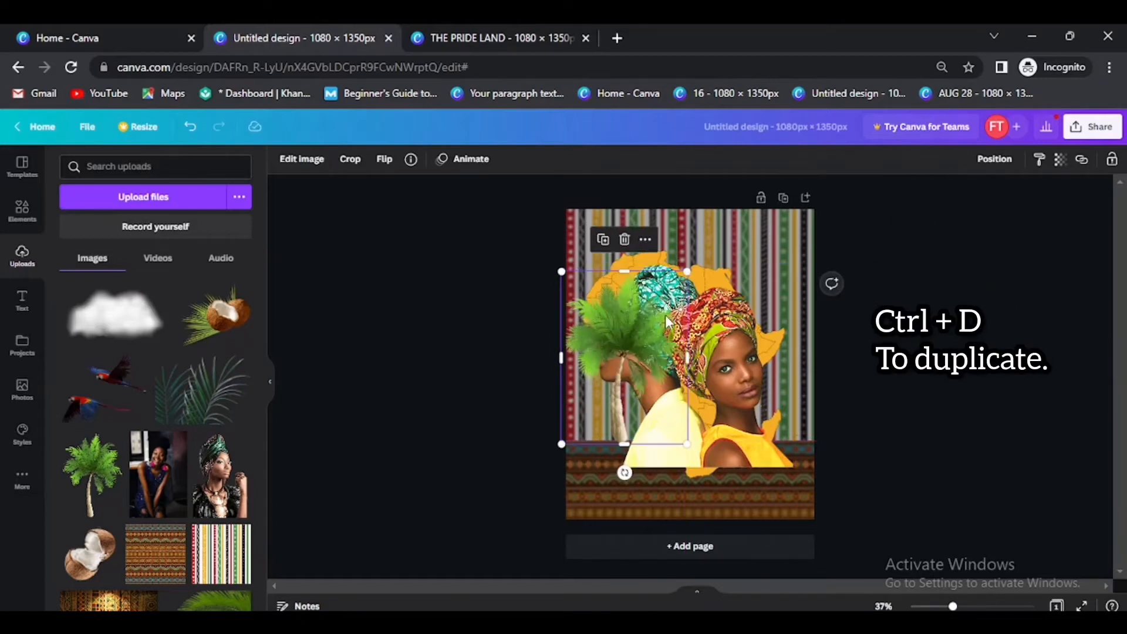
drag(635, 332, 629, 420)
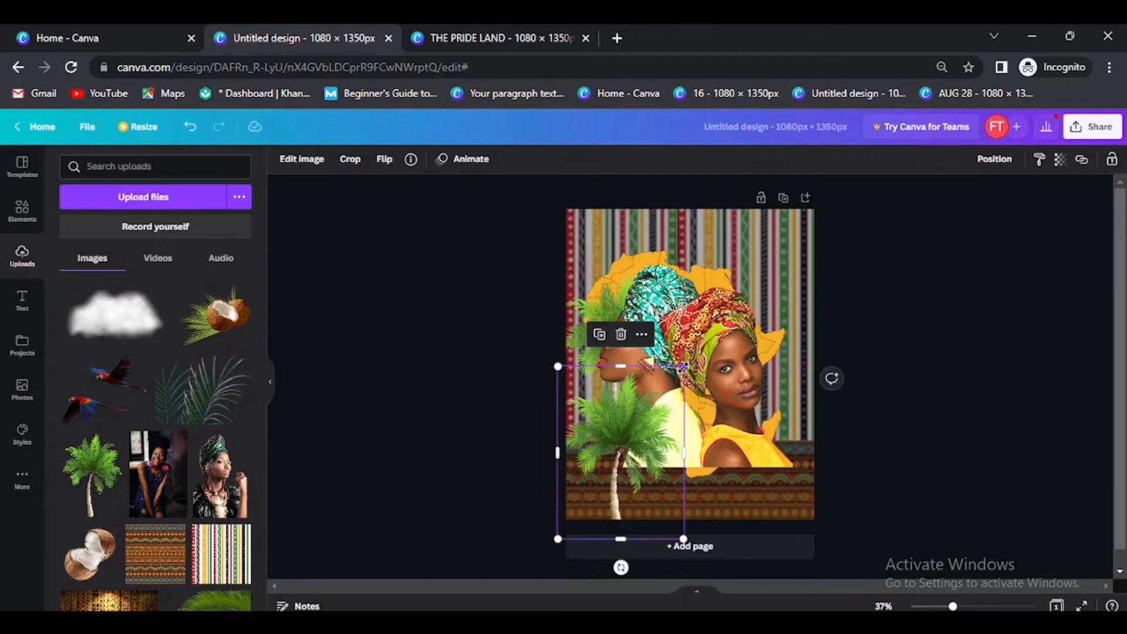
drag(683, 366, 660, 420)
drag(624, 463, 607, 470)
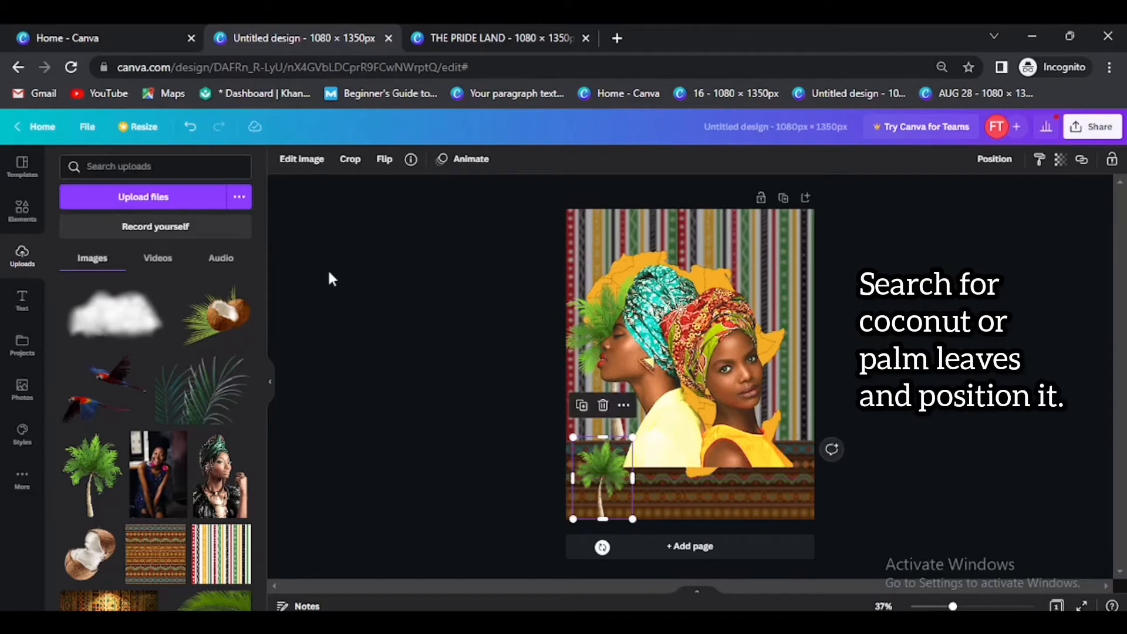
- Add the coconut with palm leaves, enlarge and rotate it so only its leaves reach into the page's top-right corner
click(216, 314)
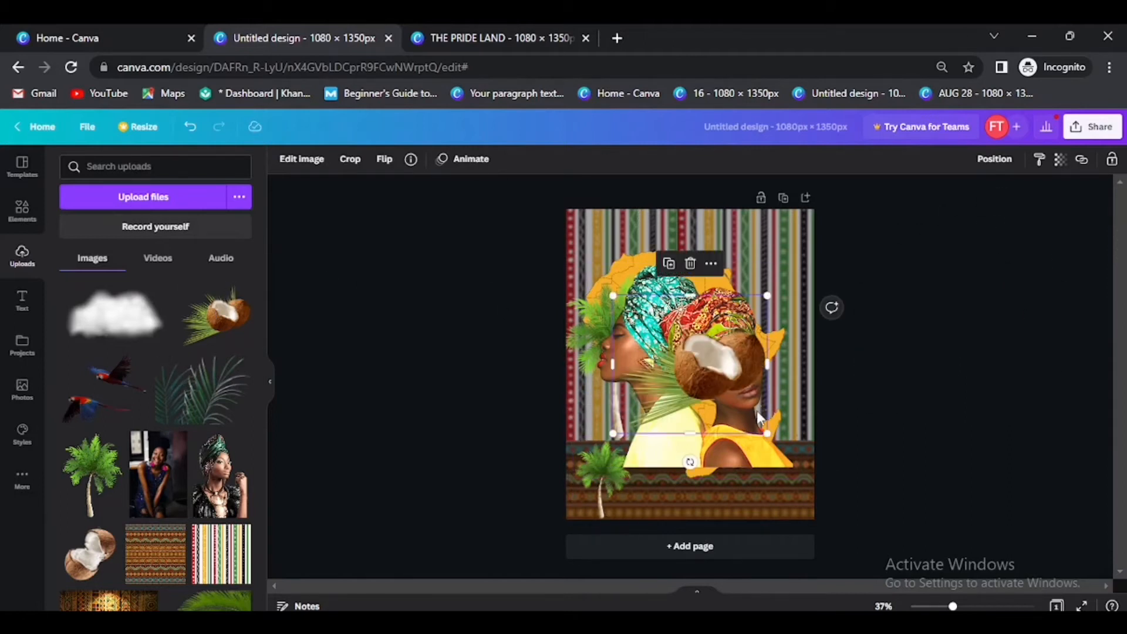
drag(685, 365, 803, 217)
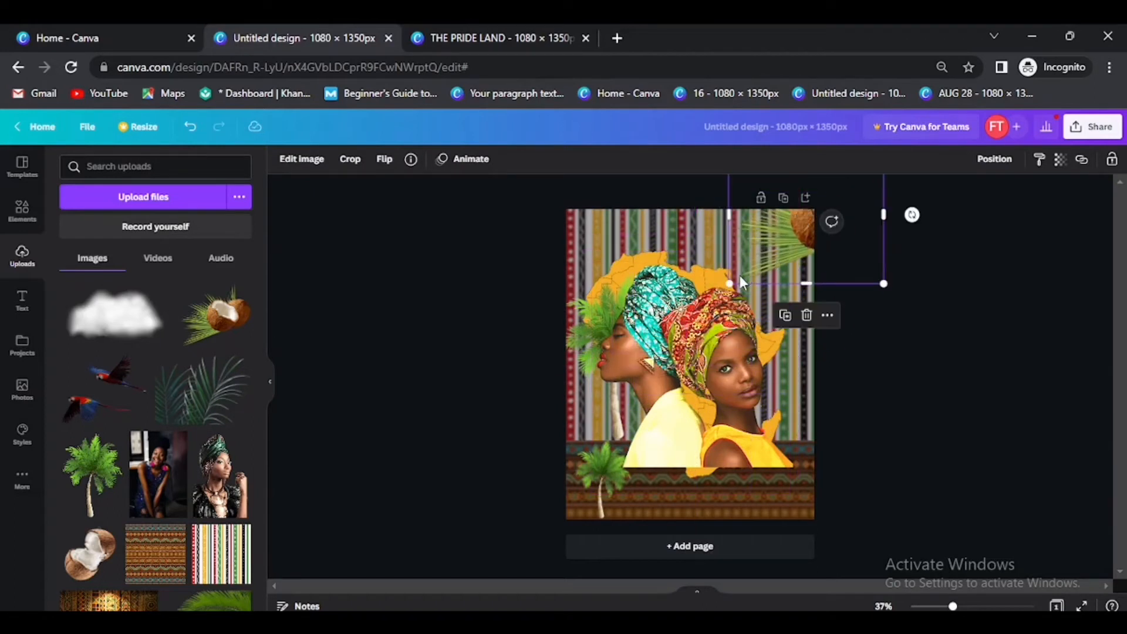
drag(729, 288, 684, 324)
drag(795, 249, 817, 217)
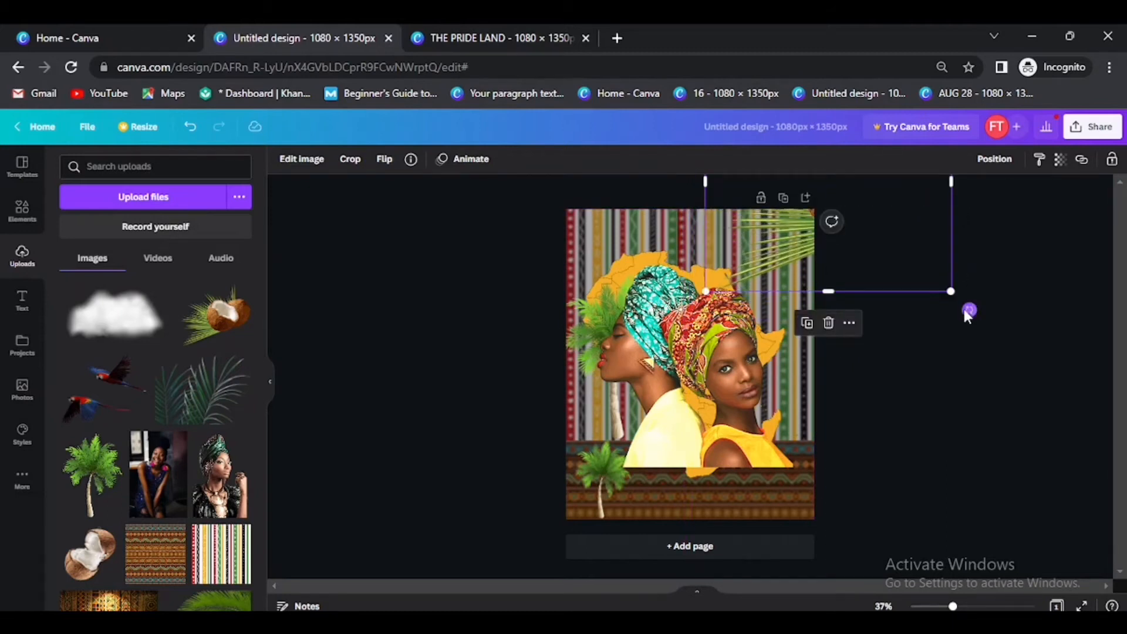
drag(967, 310, 973, 275)
drag(808, 247, 813, 227)
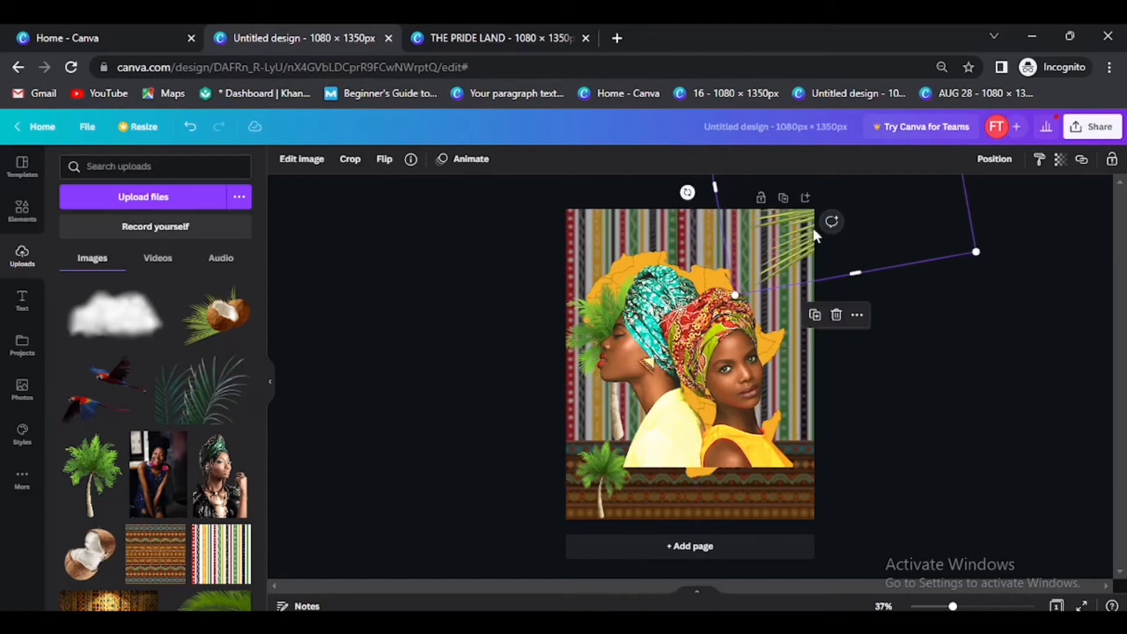
- Add the dark palm leaves image, resize it and place it over the right woman's shoulder at the page's lower right edge
click(213, 395)
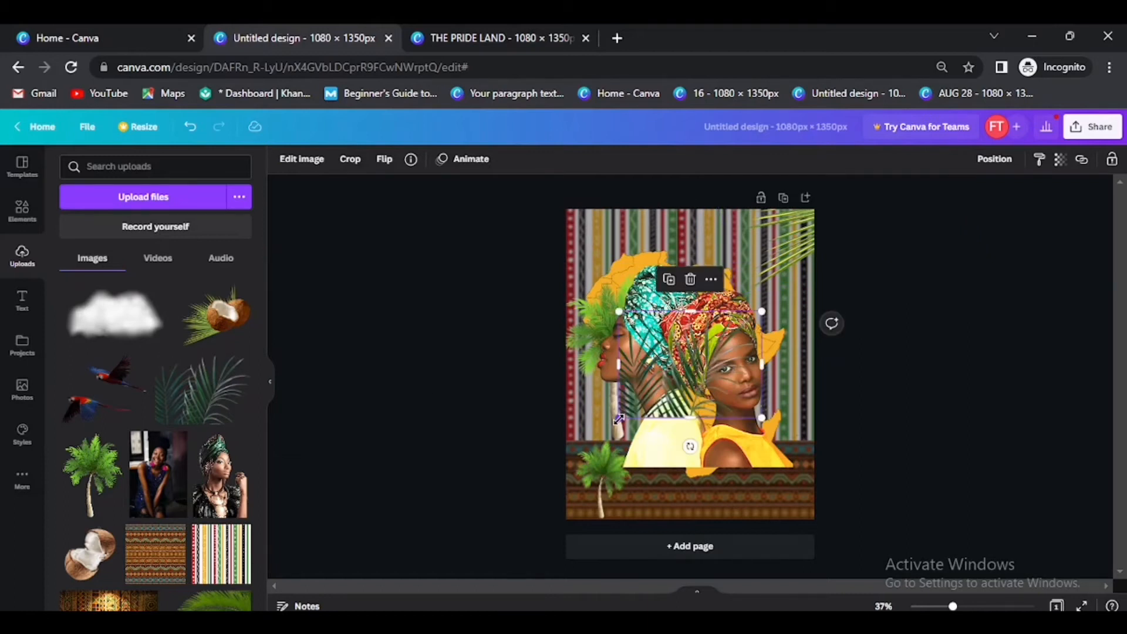
drag(618, 418, 601, 434)
drag(746, 399, 772, 427)
click(776, 426)
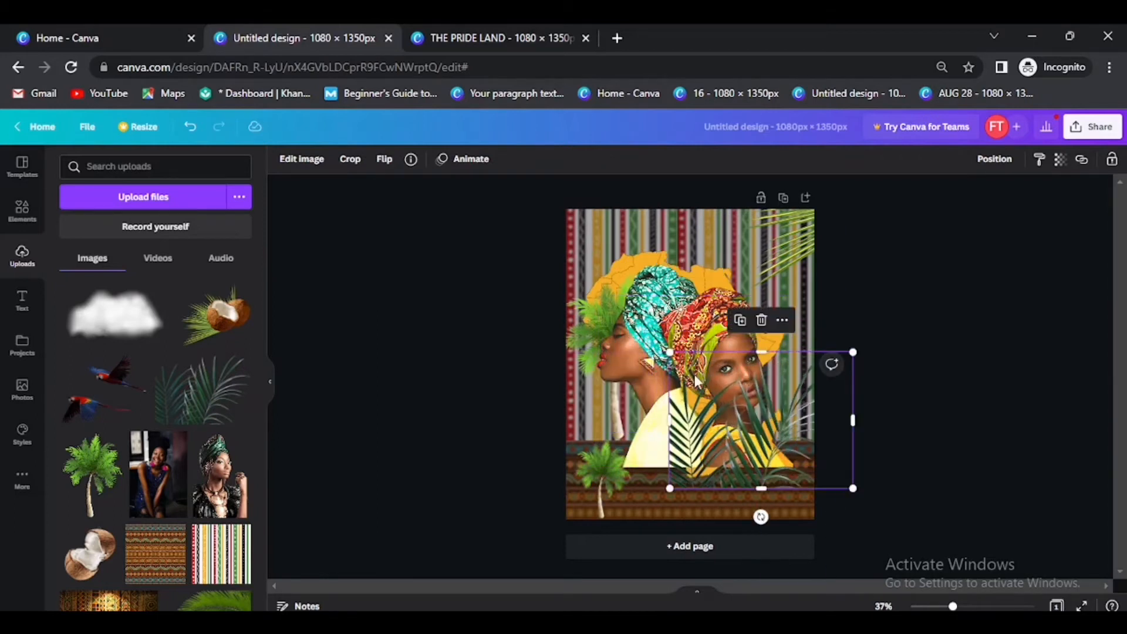
drag(669, 352, 701, 375)
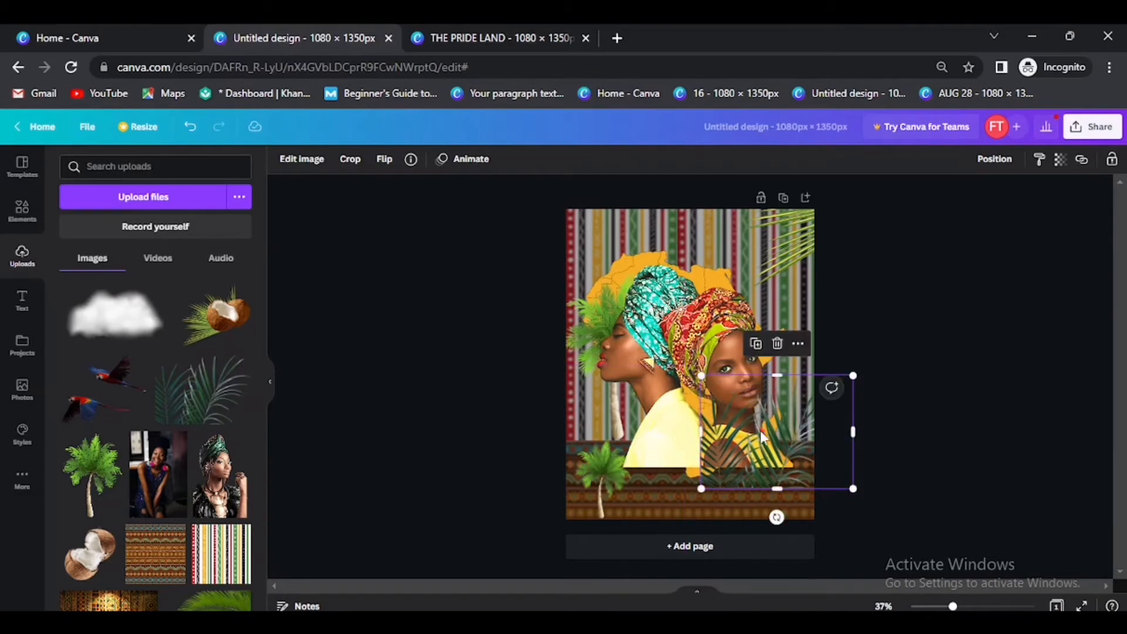
drag(763, 441, 762, 437)
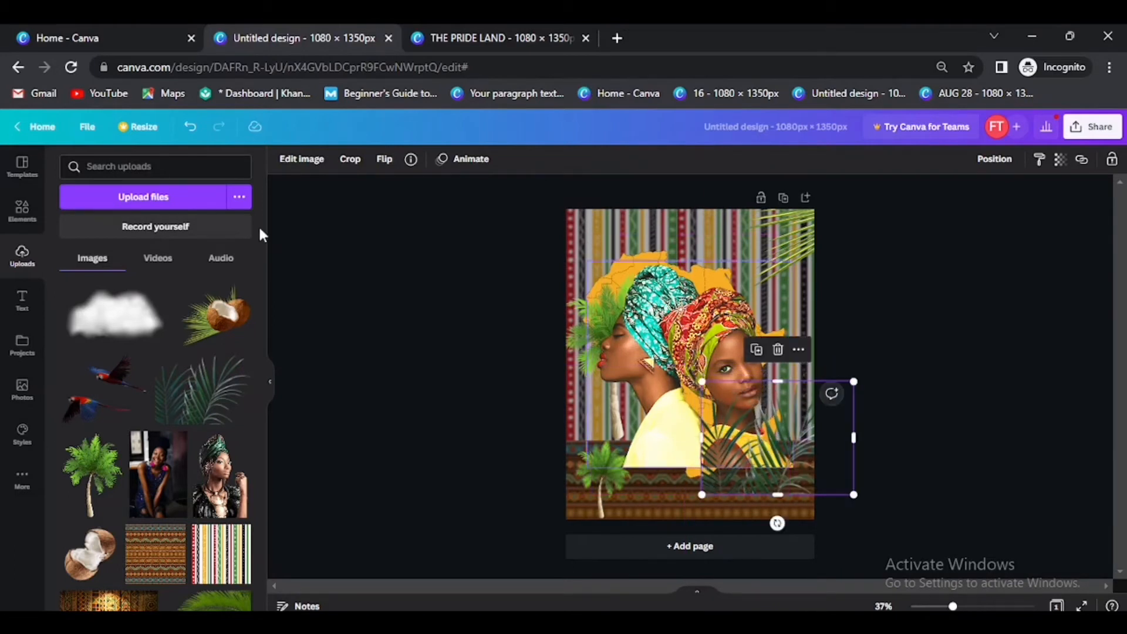
- Set the dark palm leaves' brightness to 21 and blur to 7
click(301, 159)
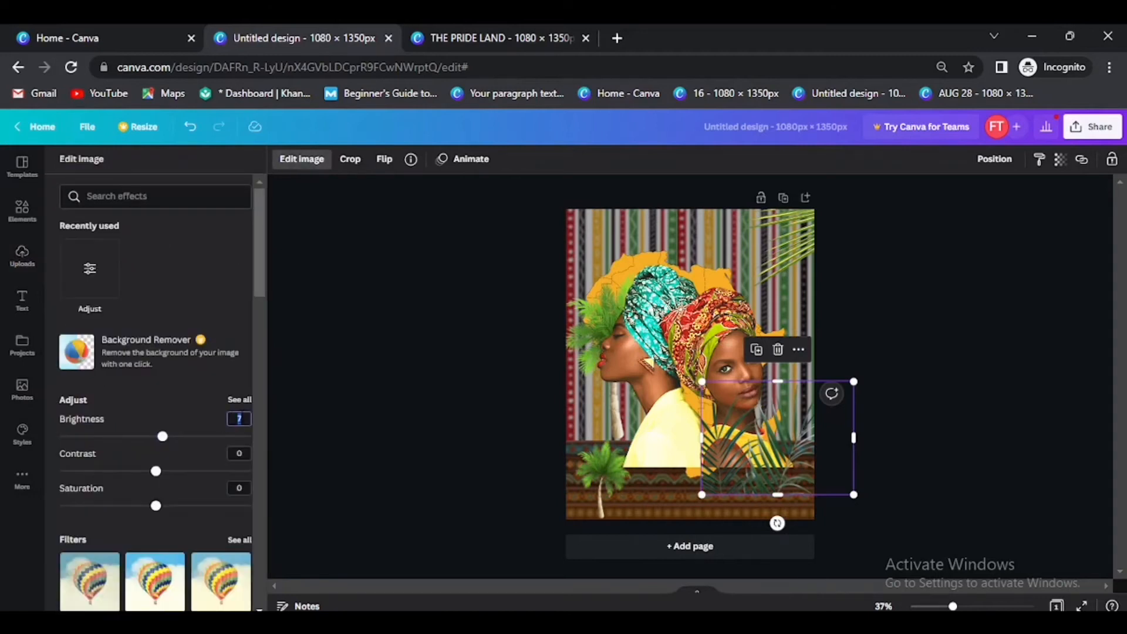
click(106, 292)
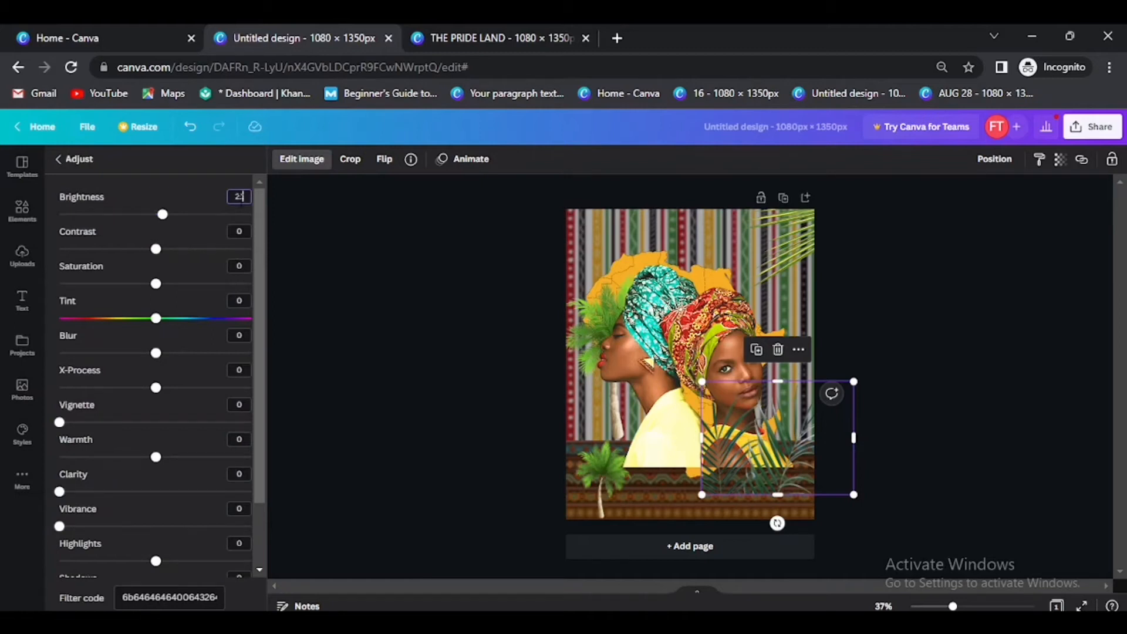
click(240, 337)
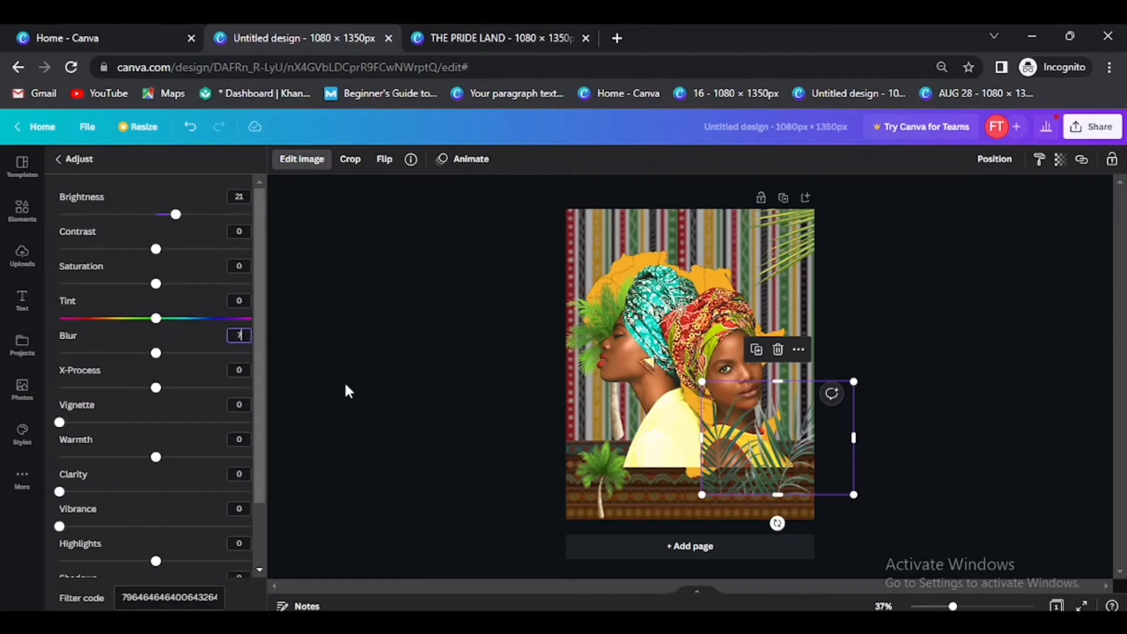
click(344, 380)
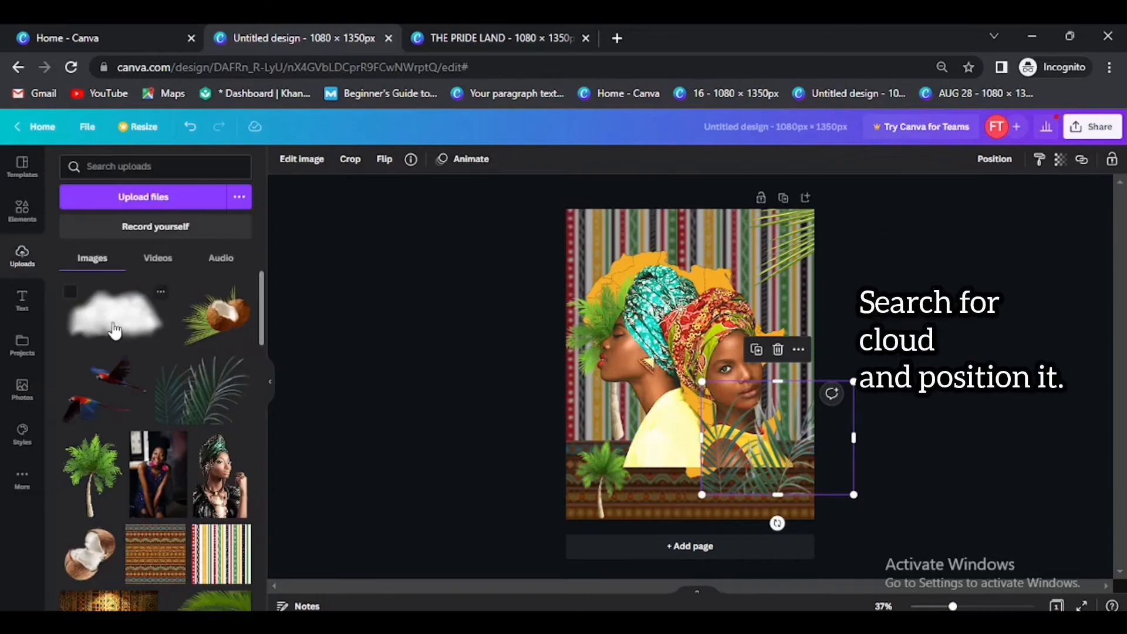
- Add the cloud image from the uploads and spread cloud copies across the lower part of the page
drag(114, 330, 603, 427)
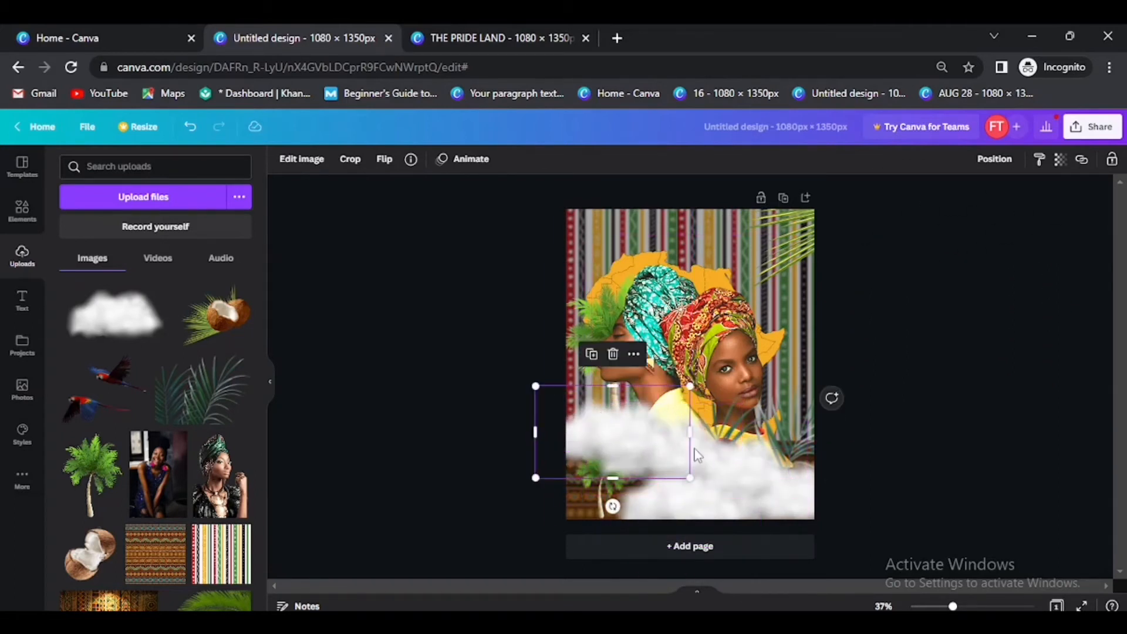
drag(697, 455, 627, 495)
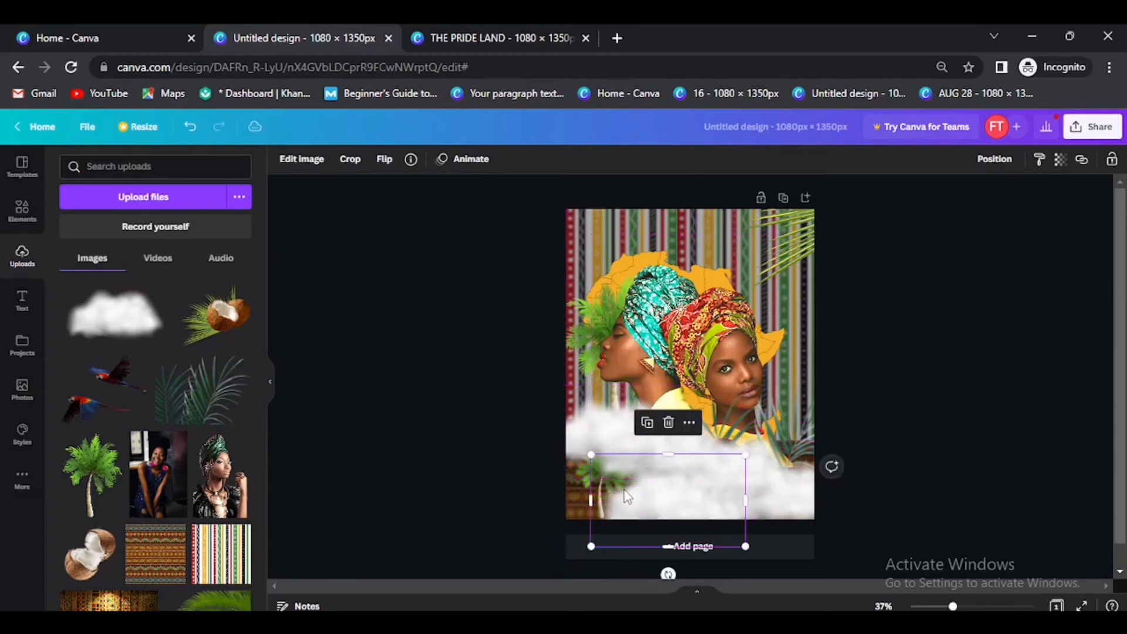
click(576, 481)
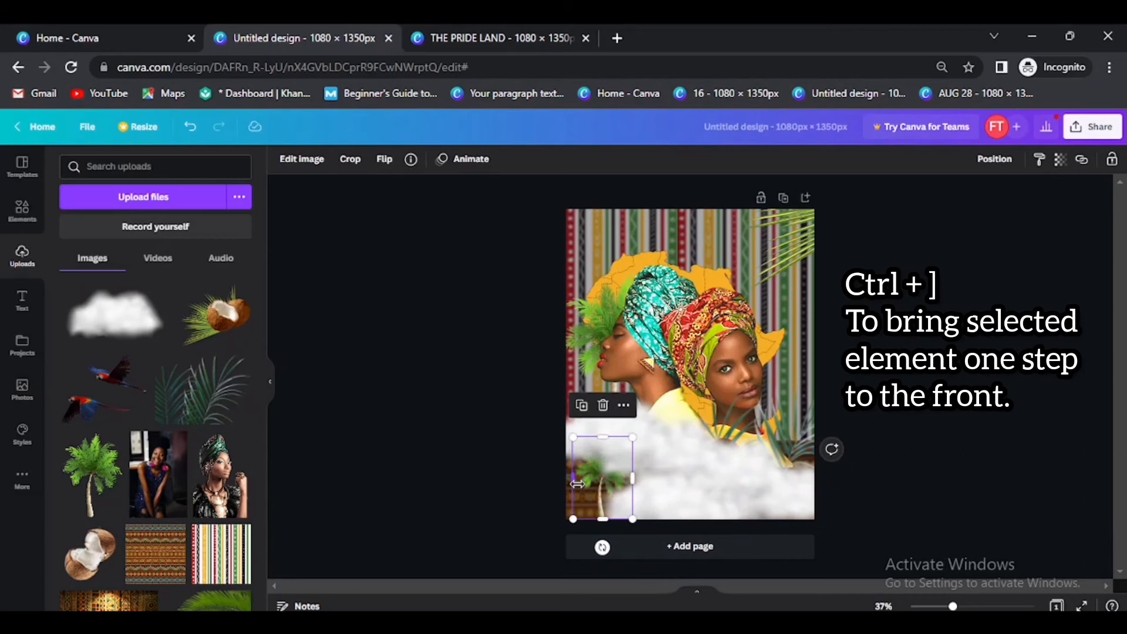
drag(674, 511, 616, 503)
- Layer the small bottom-left palm between the clouds, with one cloud covering its trunk and the page's bottom-left corner
click(612, 470)
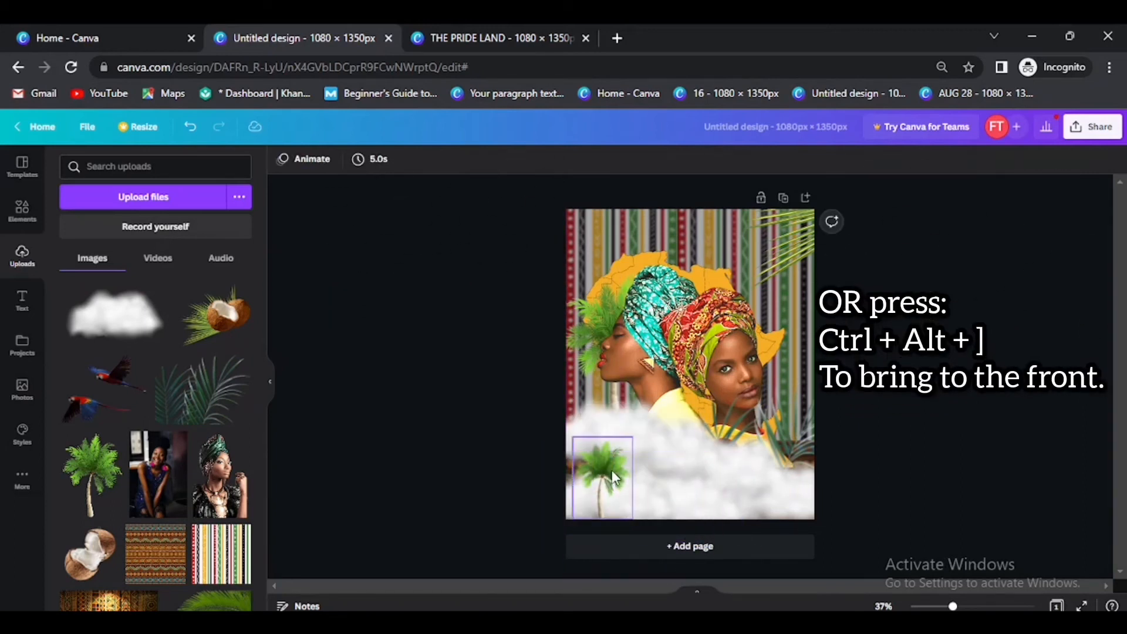
key(ctrl+[)
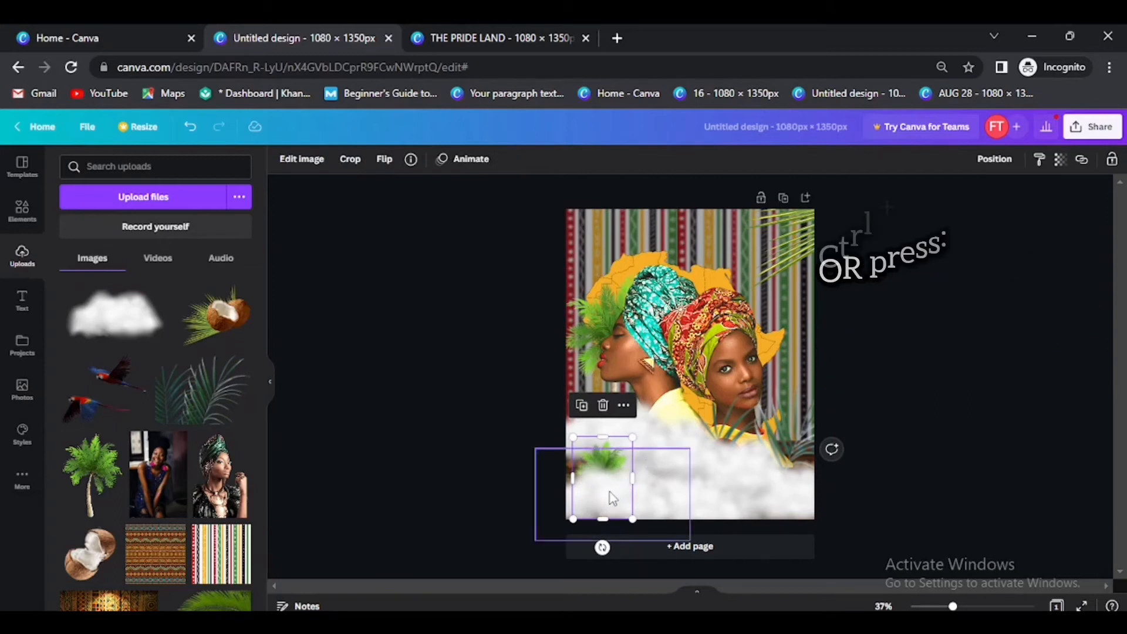
click(612, 498)
drag(612, 498, 606, 503)
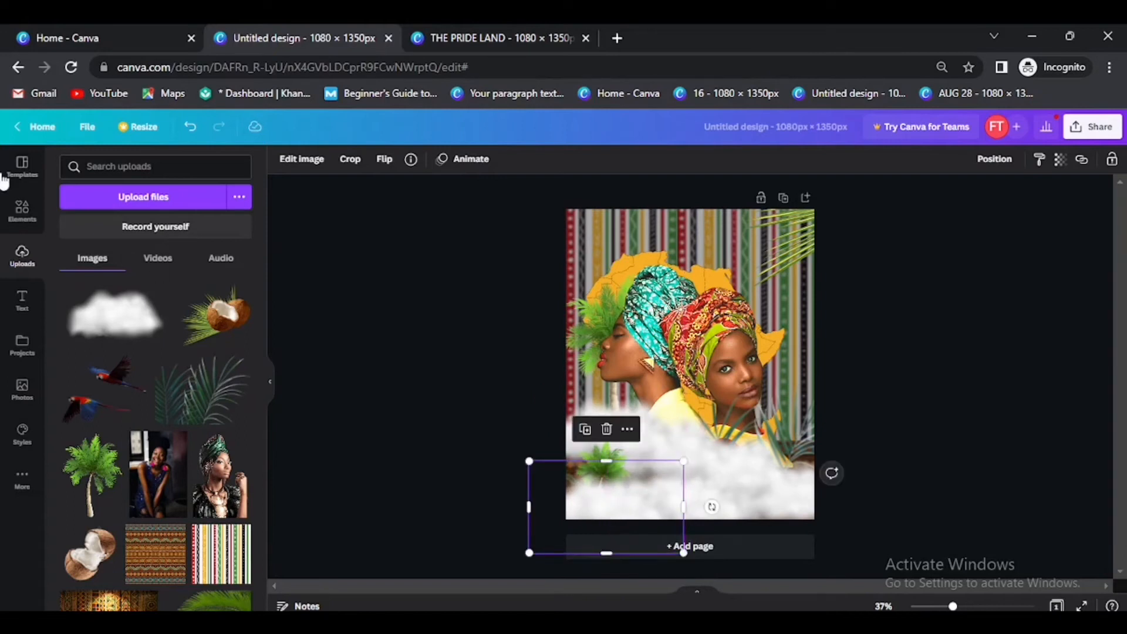
- Add the two flying parrots image, shrink it to a small size and place it on the clouds below the women
click(108, 397)
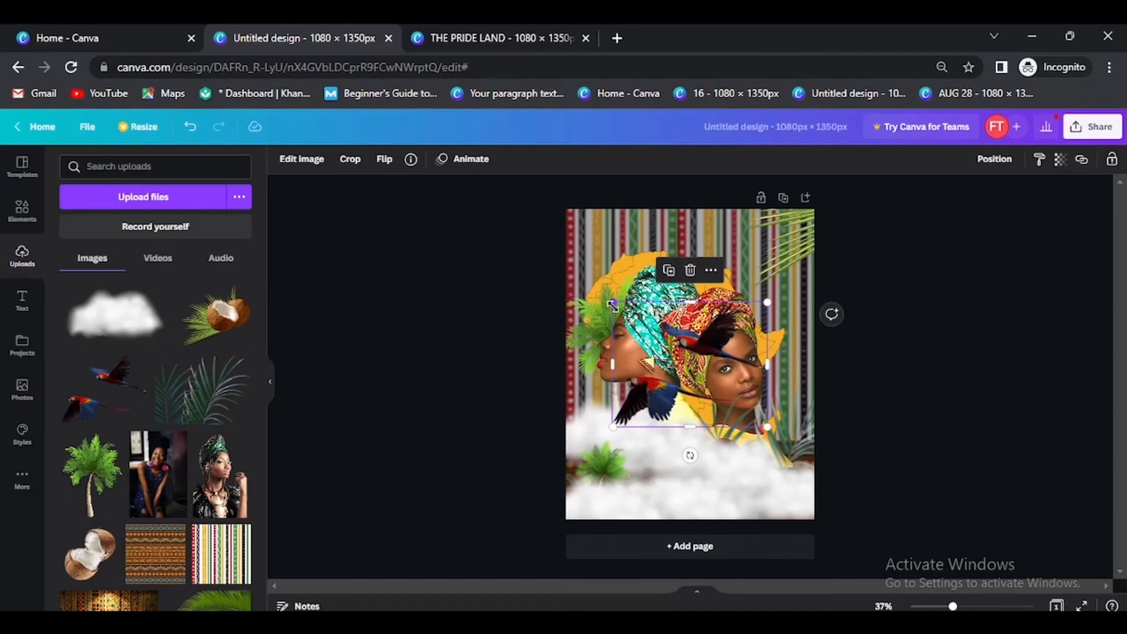
drag(613, 309, 695, 475)
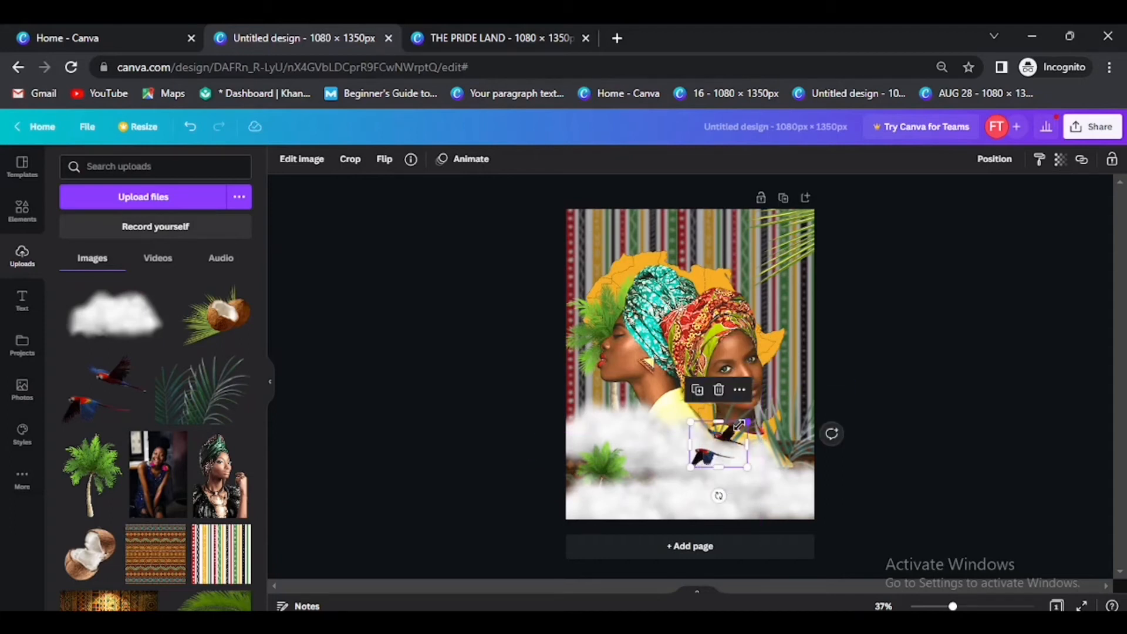
drag(739, 423, 700, 484)
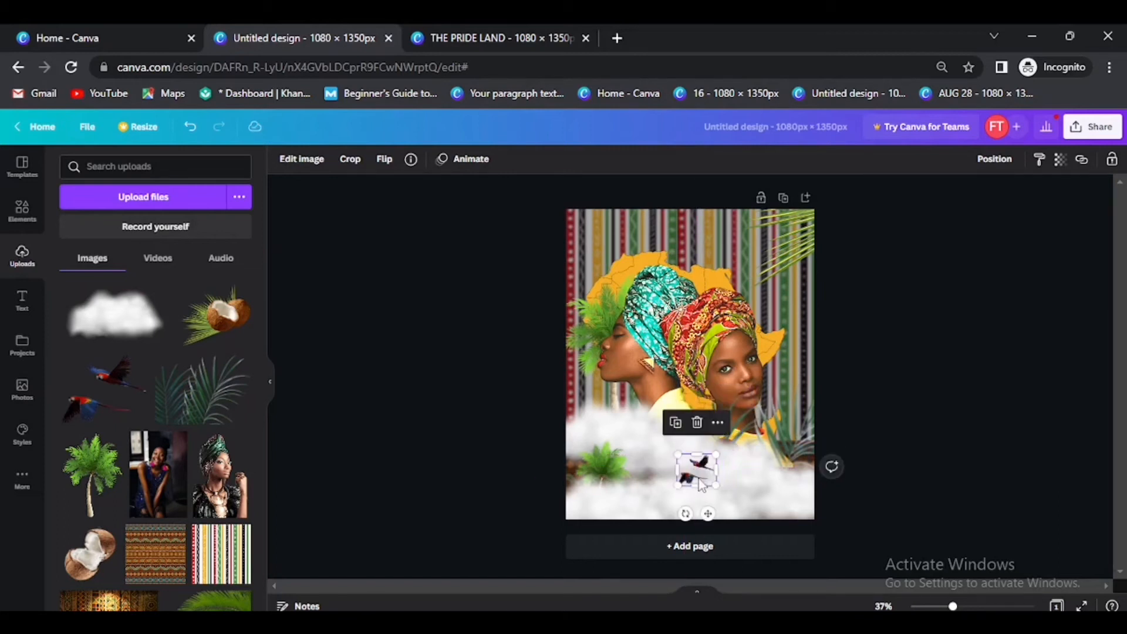
- Set the parrots image's brightness to 55 and shift it slightly lower on the clouds
click(290, 165)
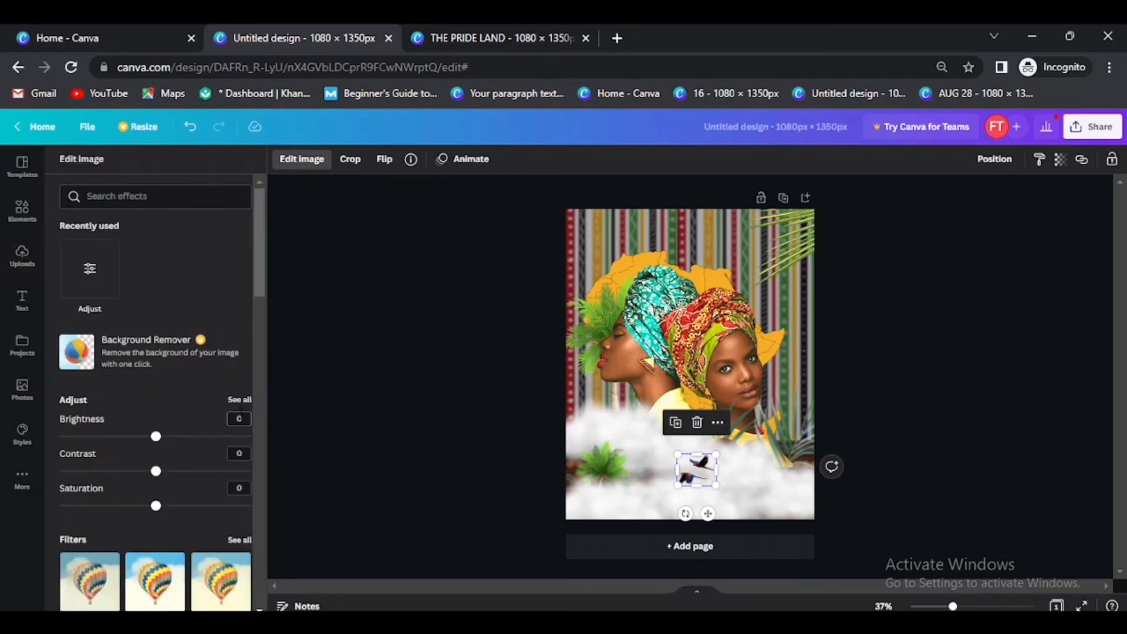
key(Return)
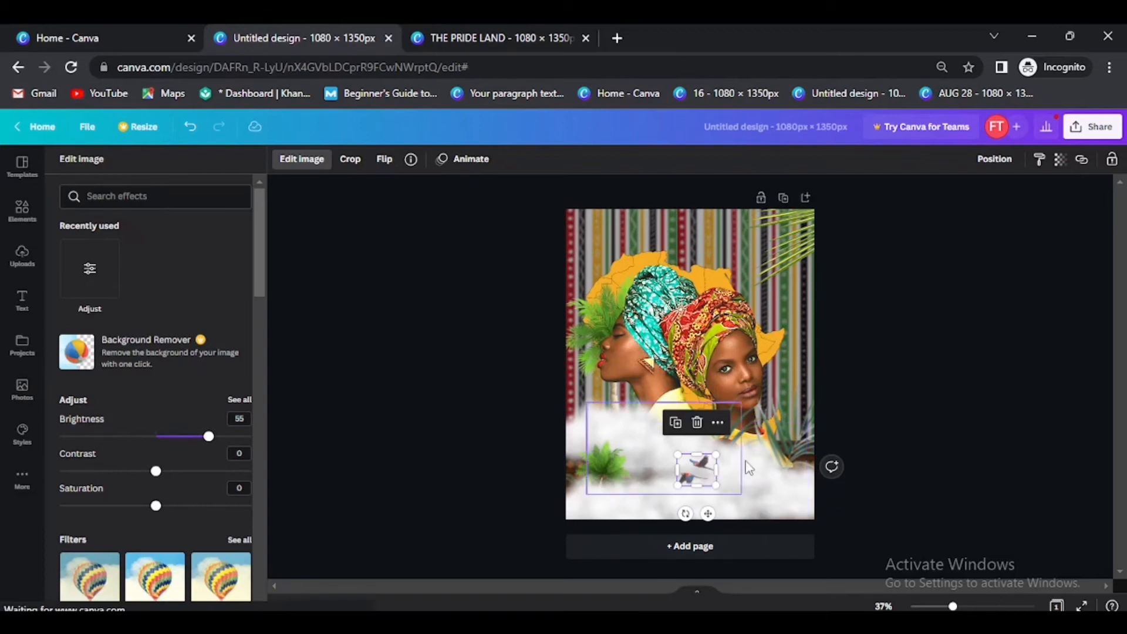
click(703, 474)
drag(698, 467, 703, 476)
click(860, 394)
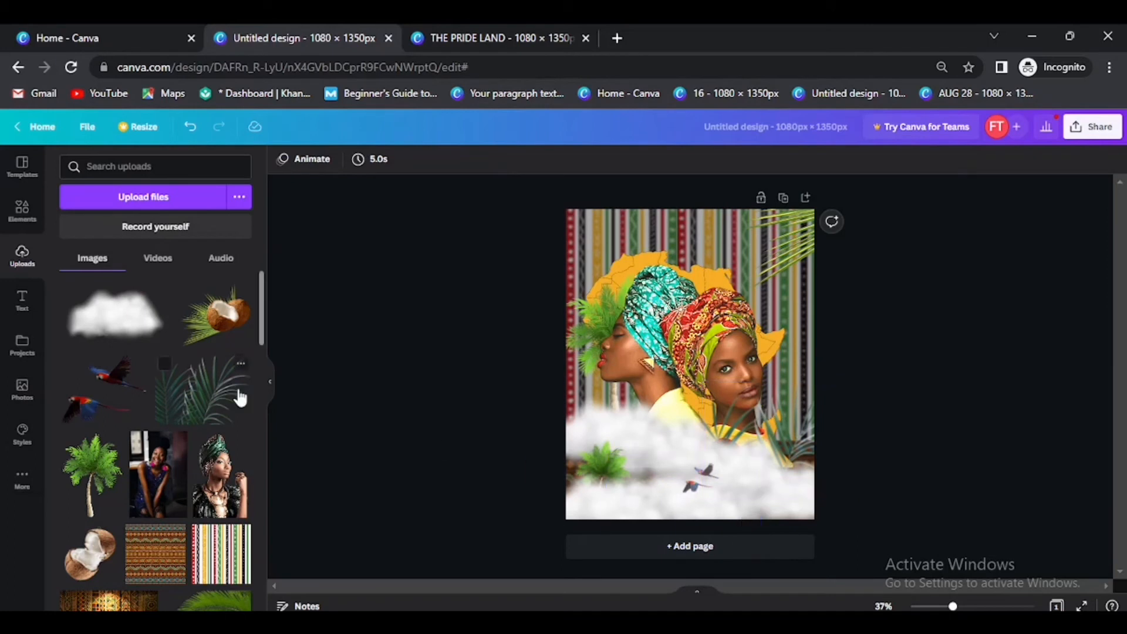
- Search the elements for "square", add the plain square and flatten it into a narrow bar over the lower-right clouds
click(31, 215)
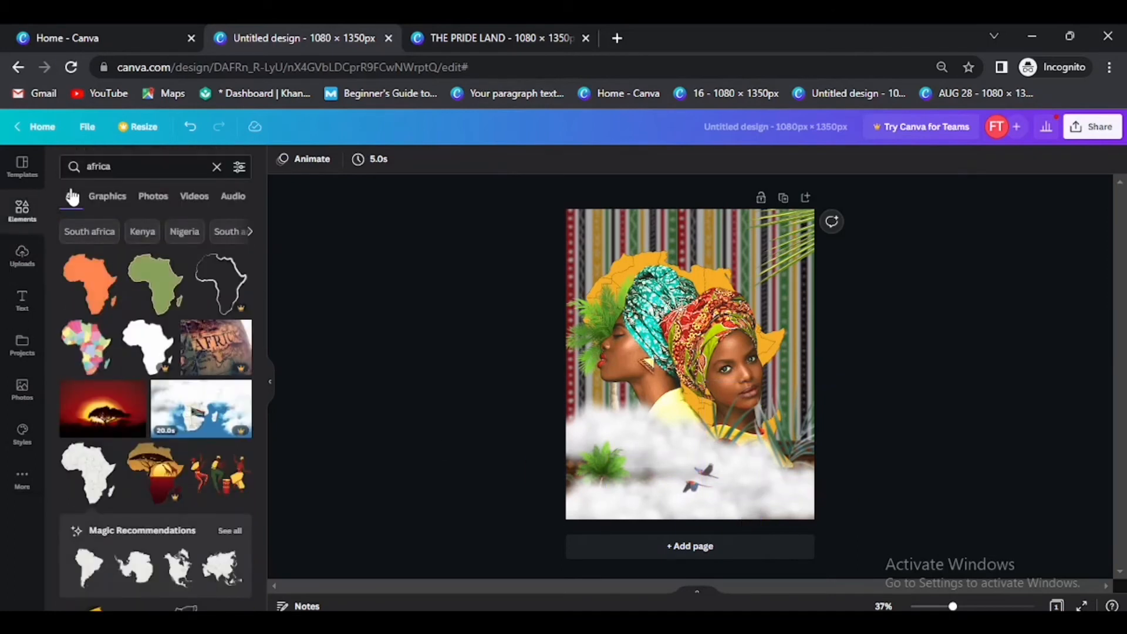
click(217, 168)
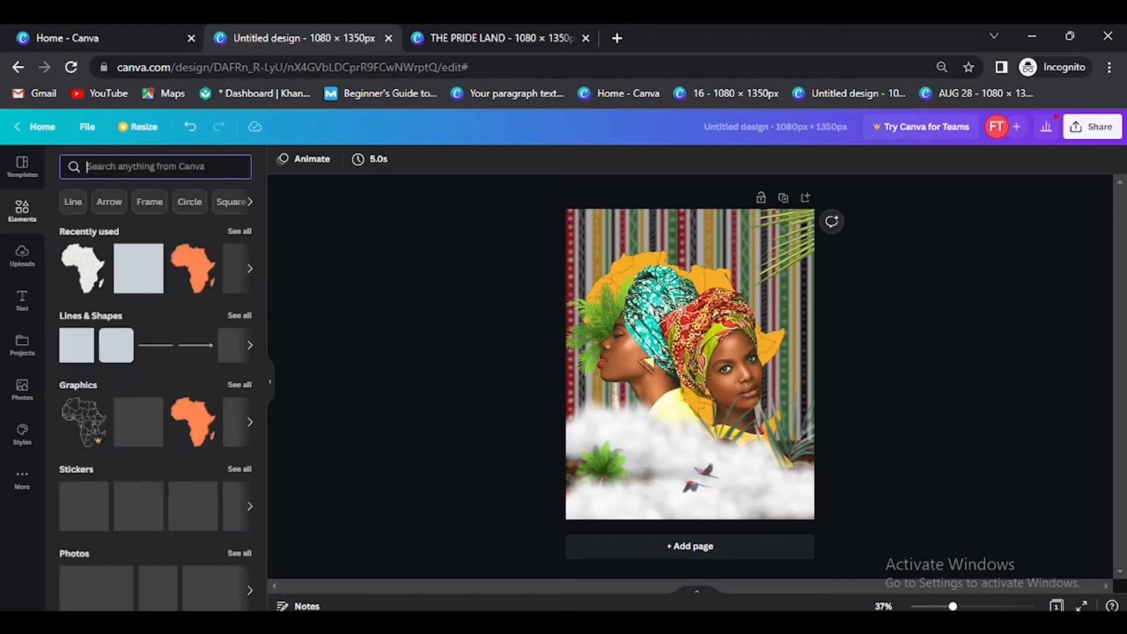
text(square)
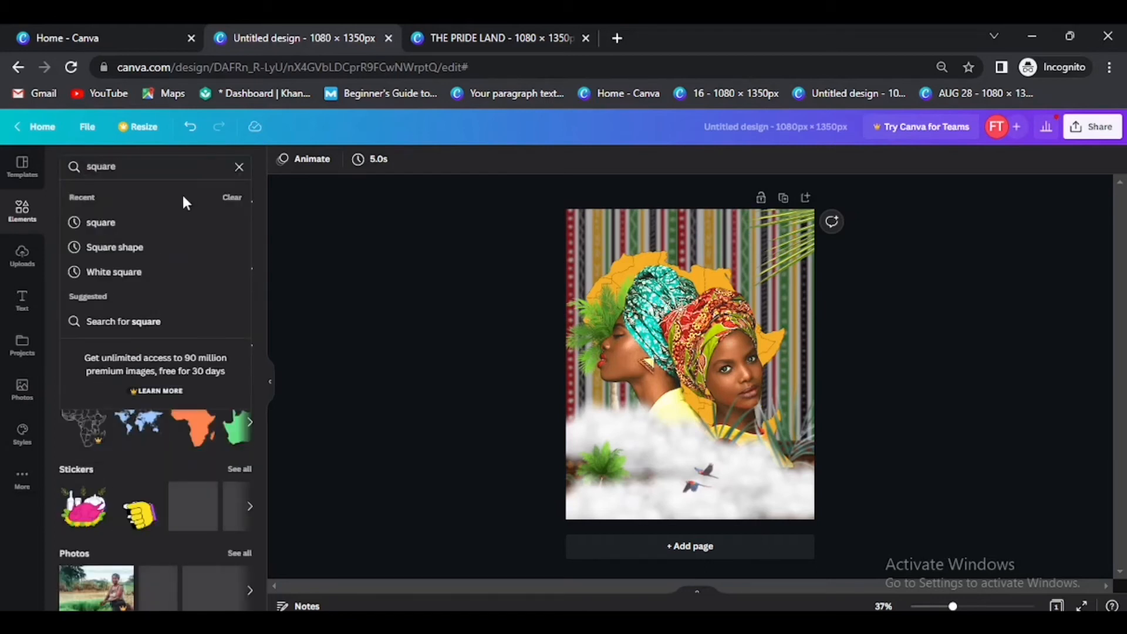
key(Return)
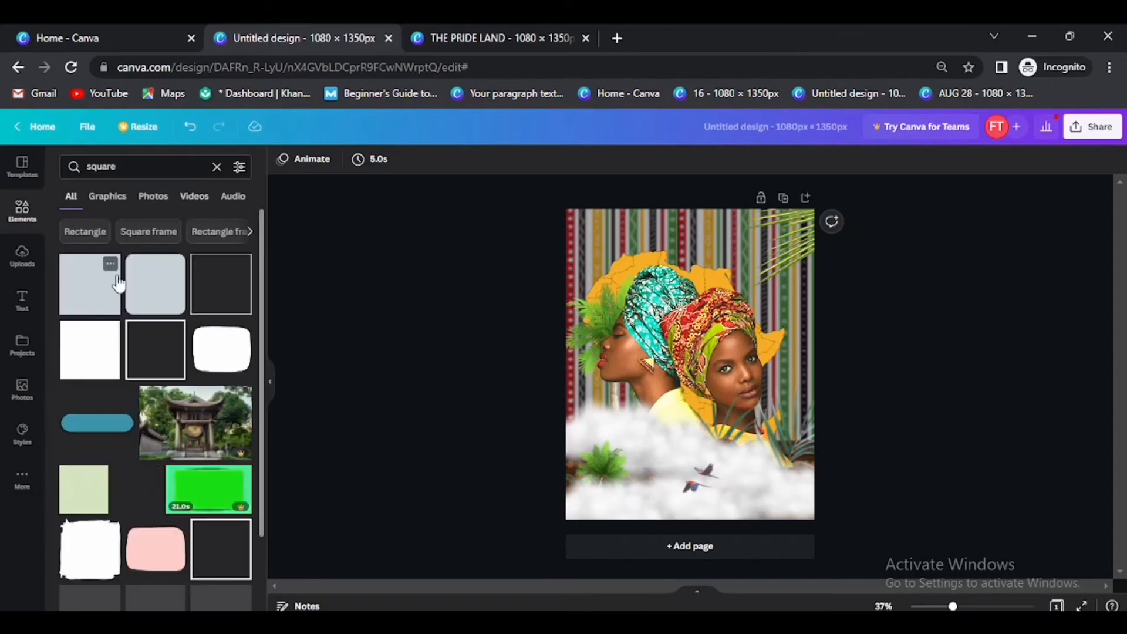
click(104, 292)
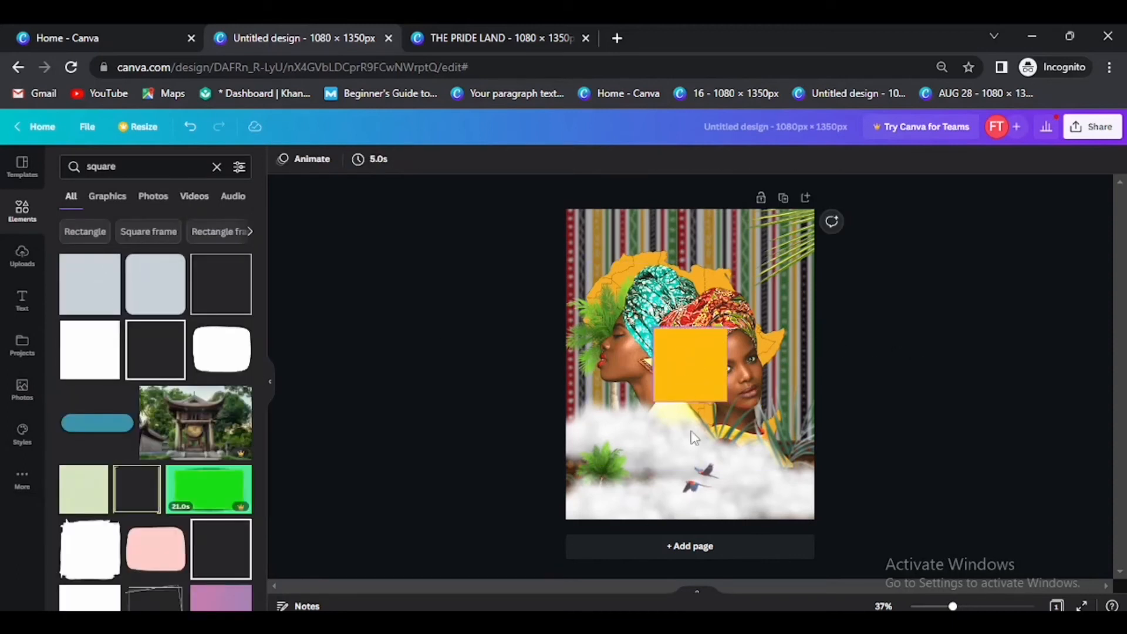
drag(687, 376, 731, 479)
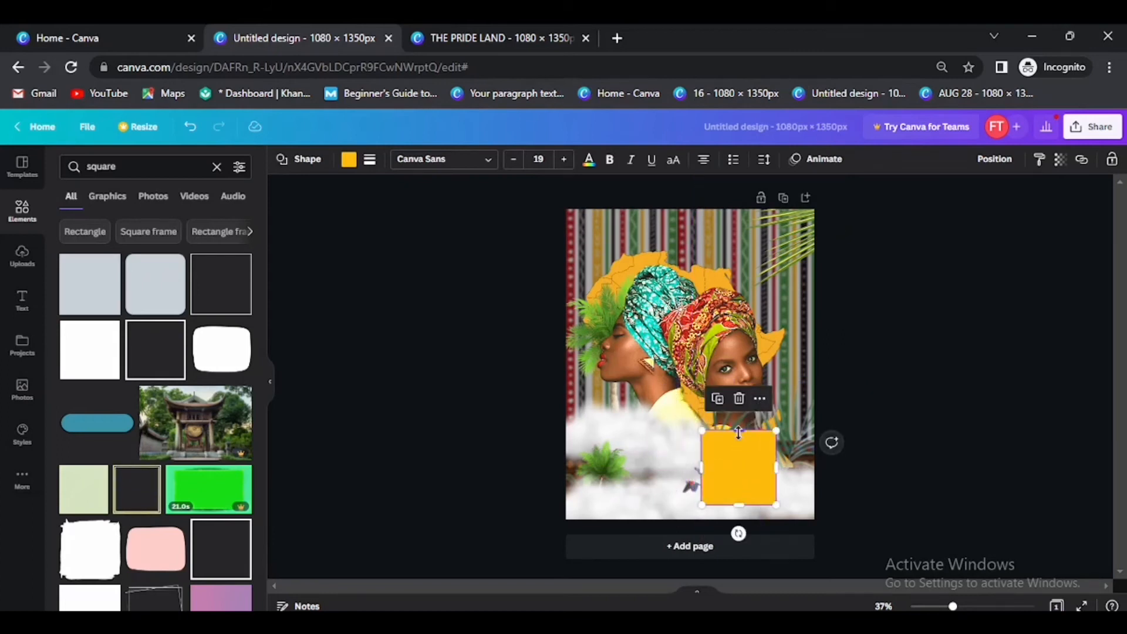
drag(740, 431, 737, 489)
drag(748, 531, 745, 518)
- Move the parrots just above the bar's left end and make the bar slightly thinner
click(688, 467)
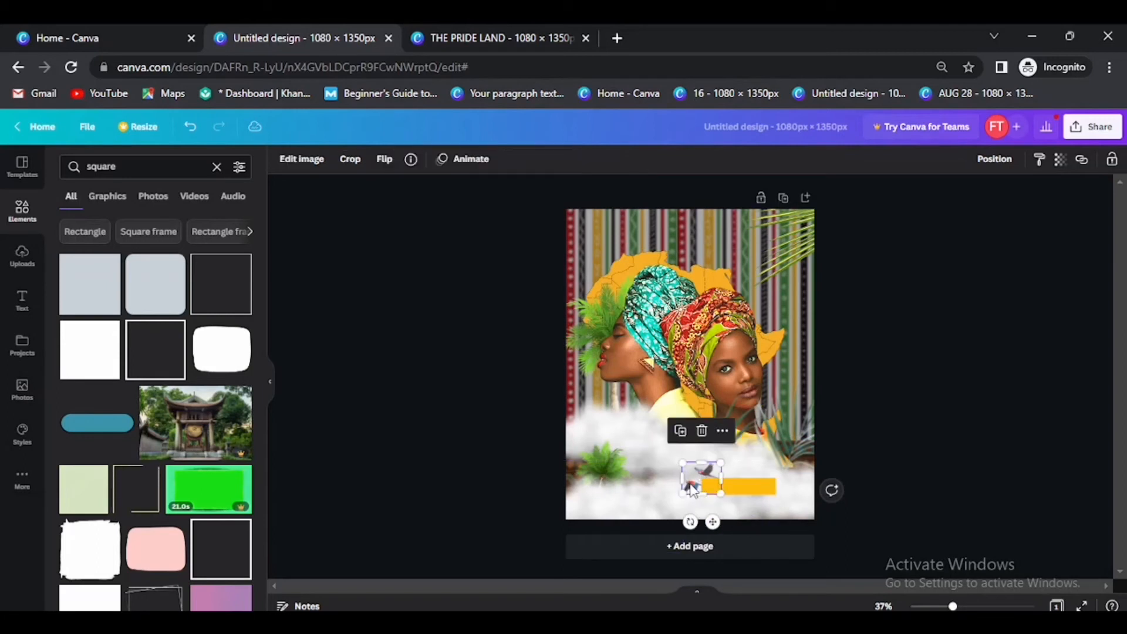
drag(688, 467, 684, 463)
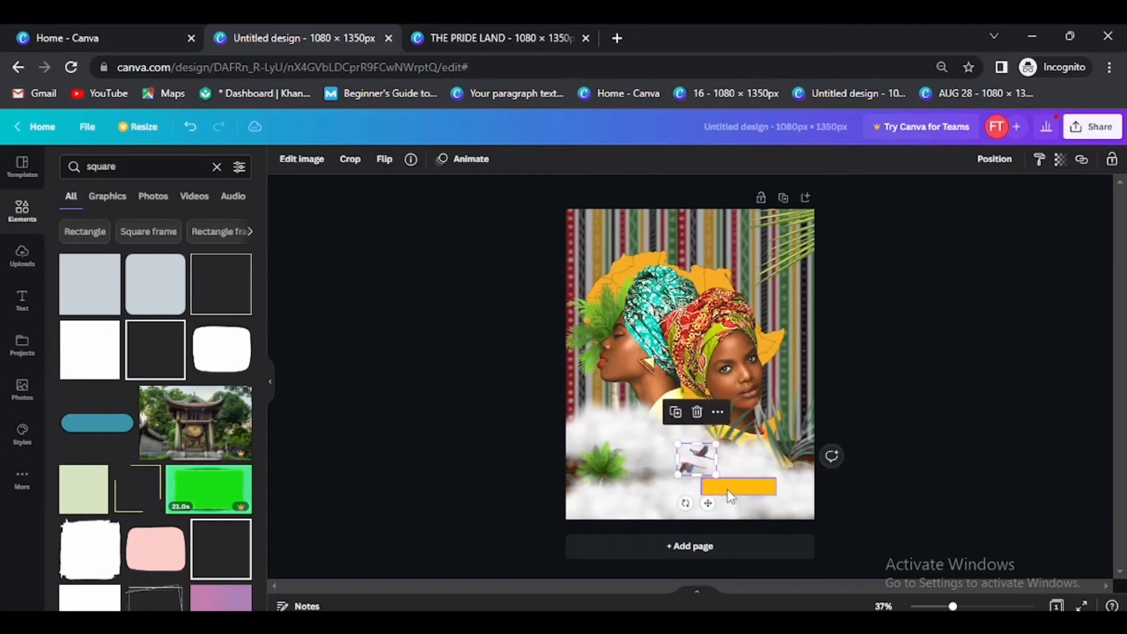
drag(731, 496, 728, 486)
key(ctrl+plus)
key(ctrl+plus)
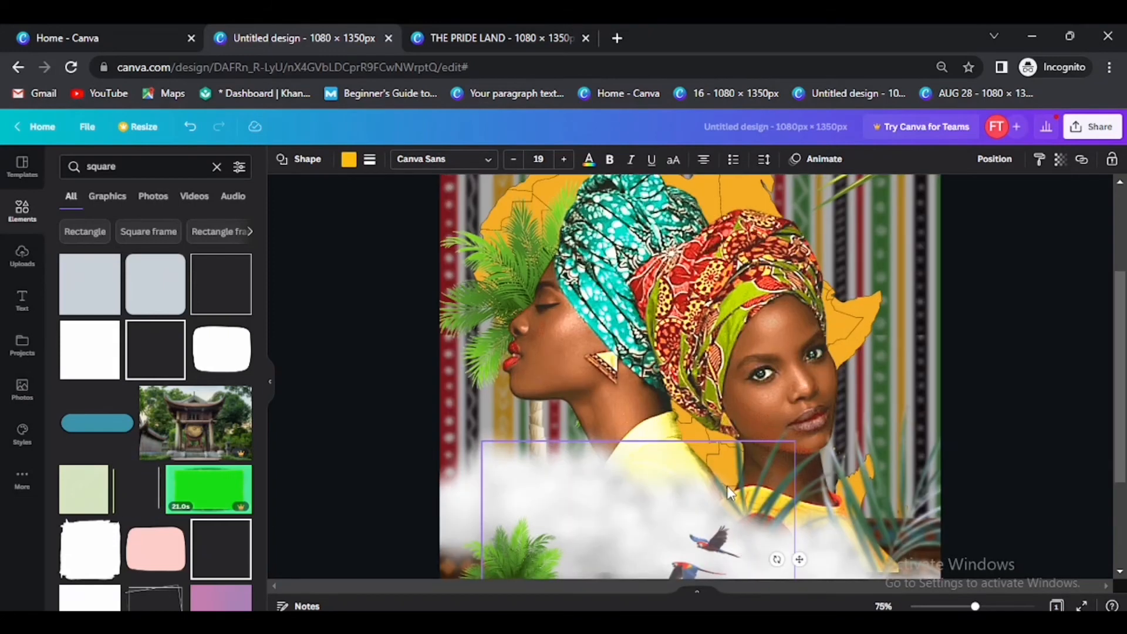
scroll(726, 485, down, 2)
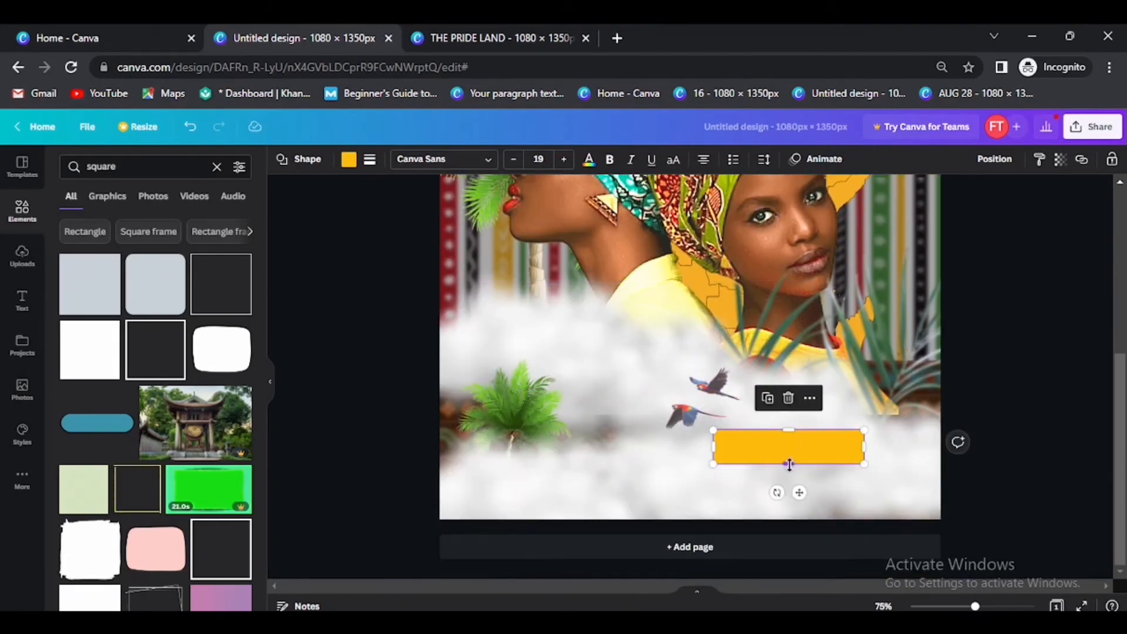
drag(789, 464, 789, 458)
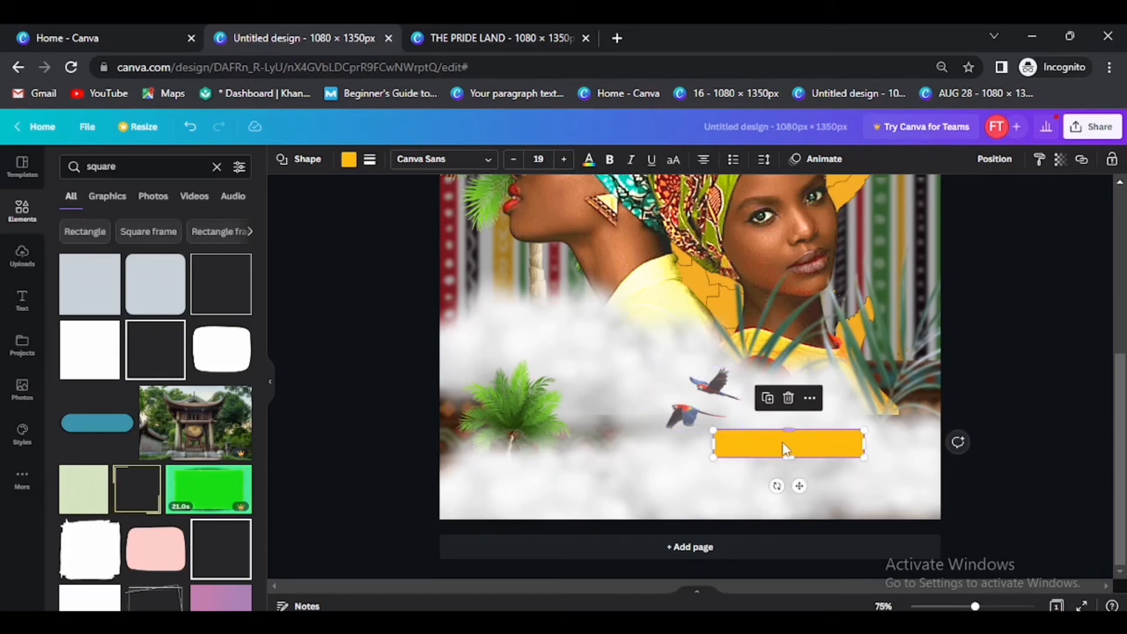
- Recolour the bar to dark red #7B1B1F, sampled from the striped background's left edge
click(349, 160)
click(69, 230)
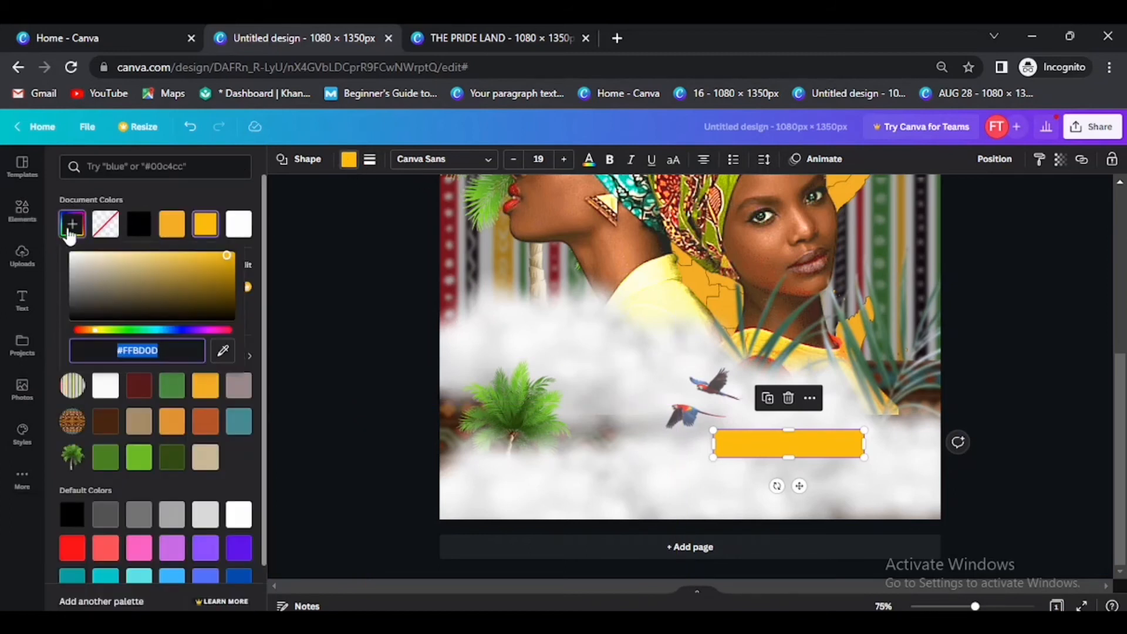
click(222, 352)
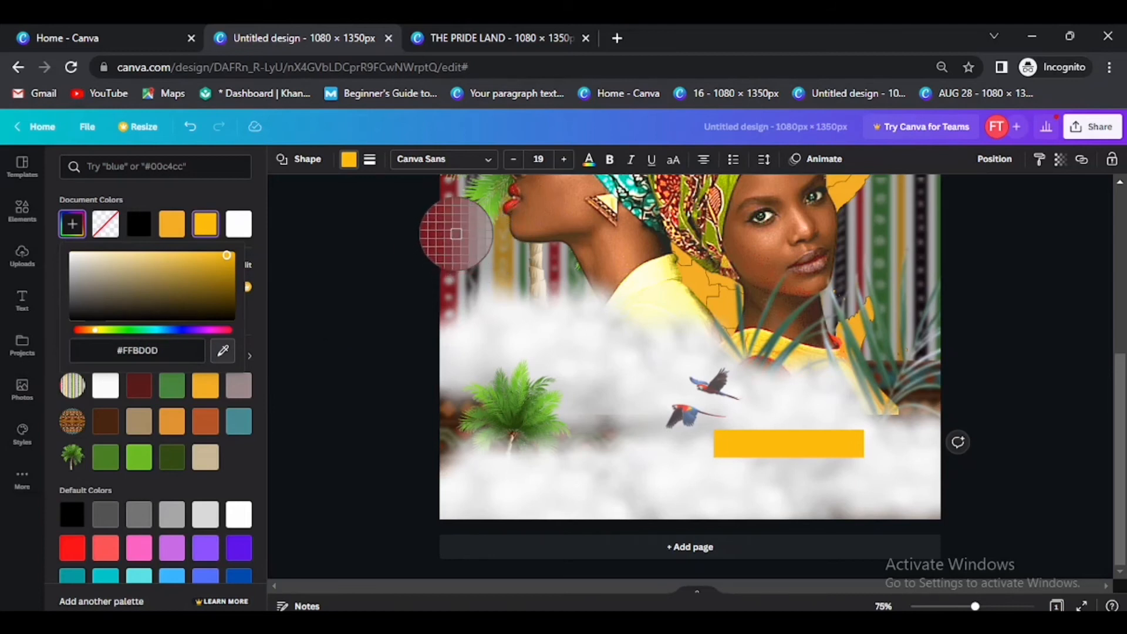
click(452, 233)
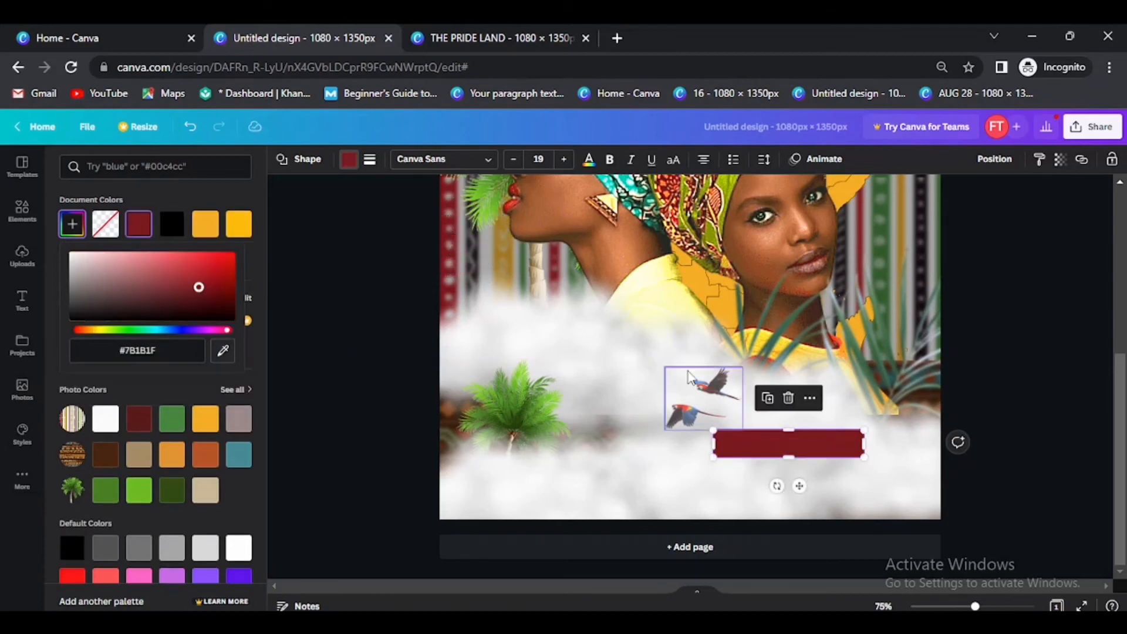
- Select the Africa map behind the women and change its golden fill to the bar's dark red
scroll(822, 348, up, 1)
scroll(822, 348, up, 3)
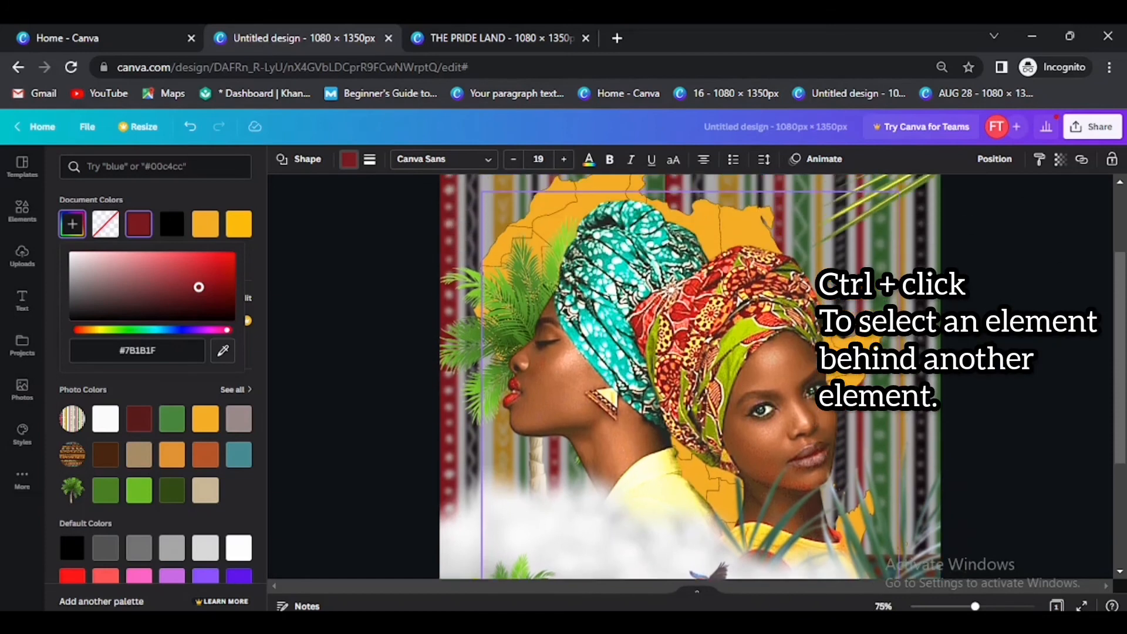
ctrl+click(723, 243)
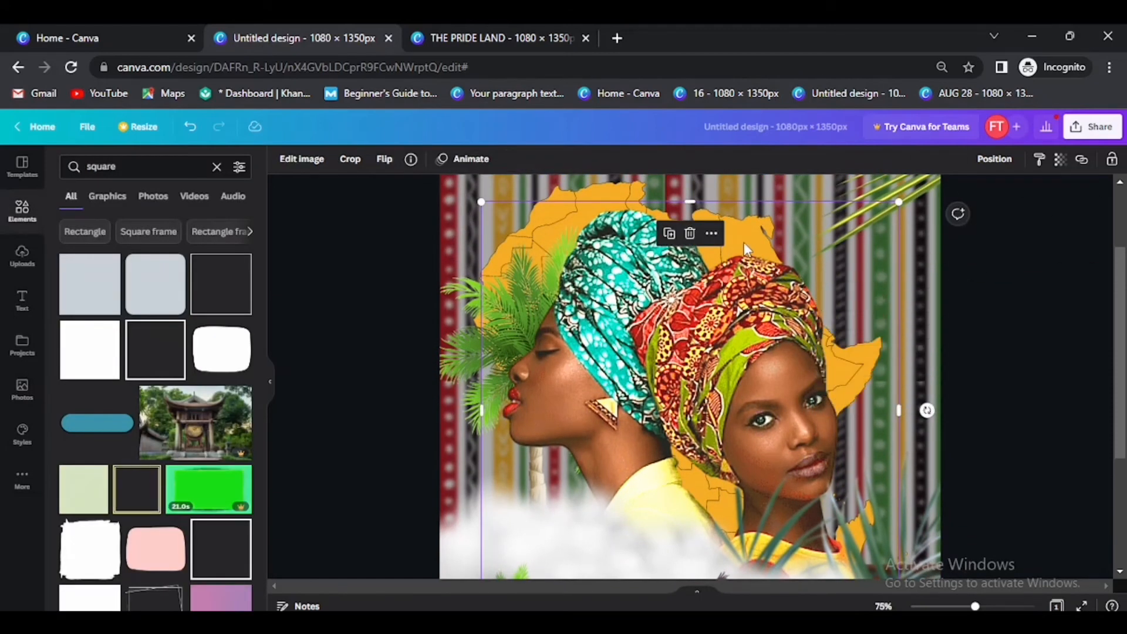
ctrl+click(744, 241)
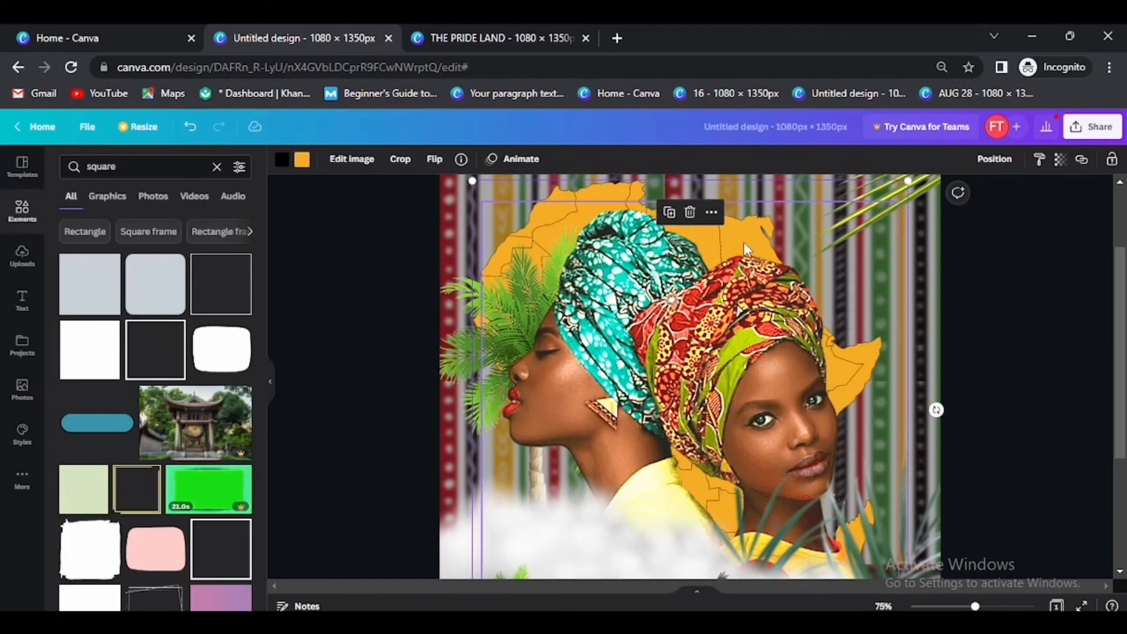
click(302, 161)
click(134, 233)
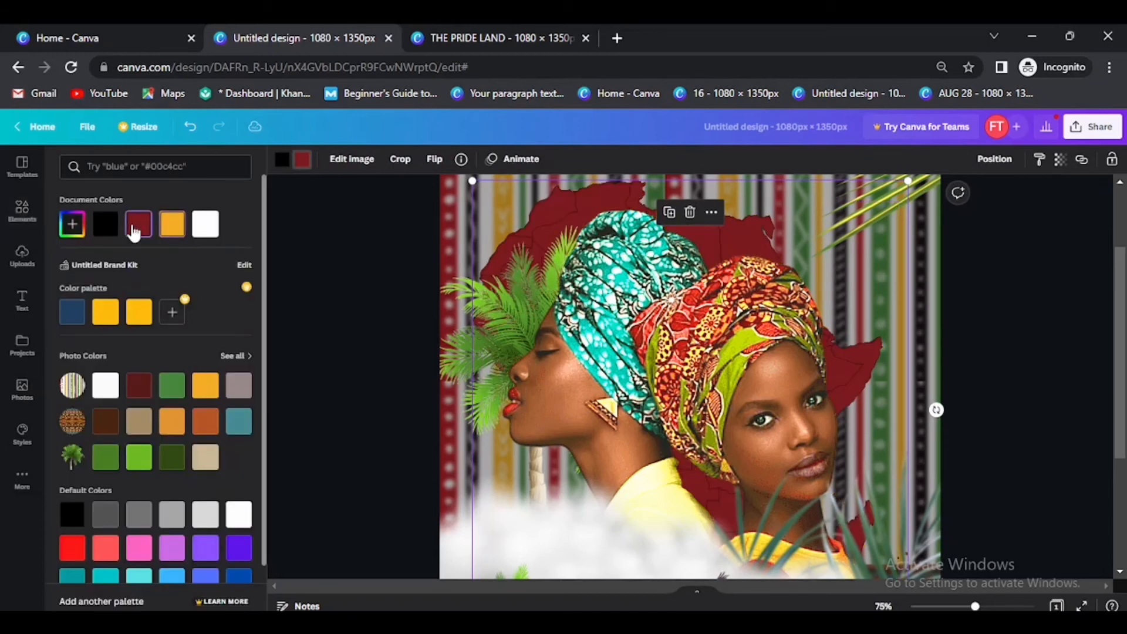
- Add the text "THE PRIDE LAND" and place it on the clouds just above the dark red bar
scroll(580, 424, down, 3)
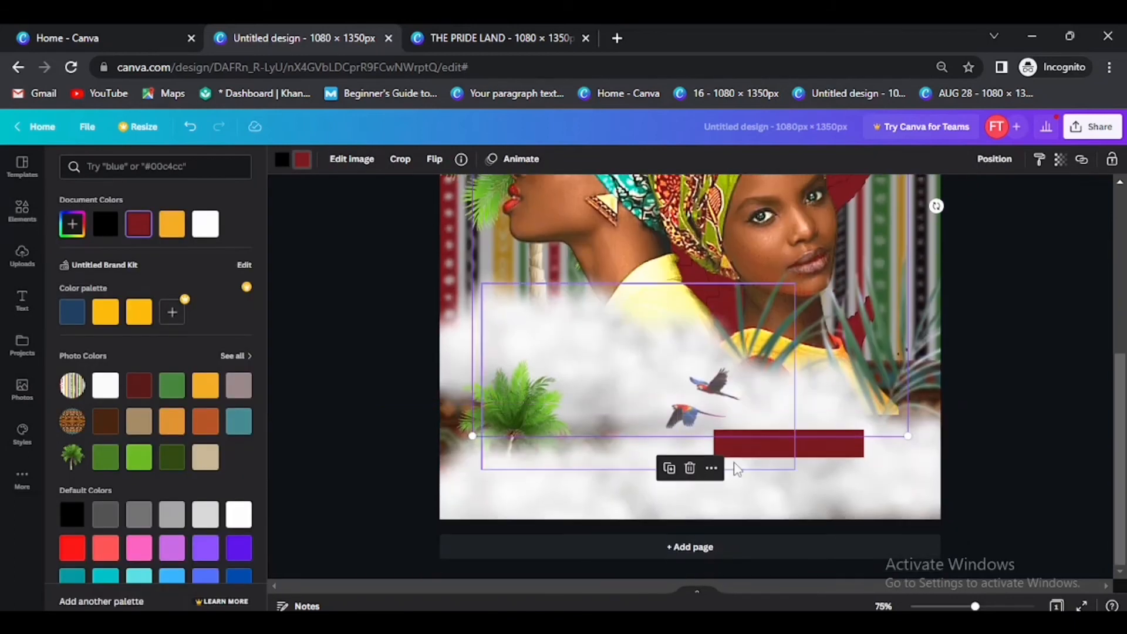
click(847, 489)
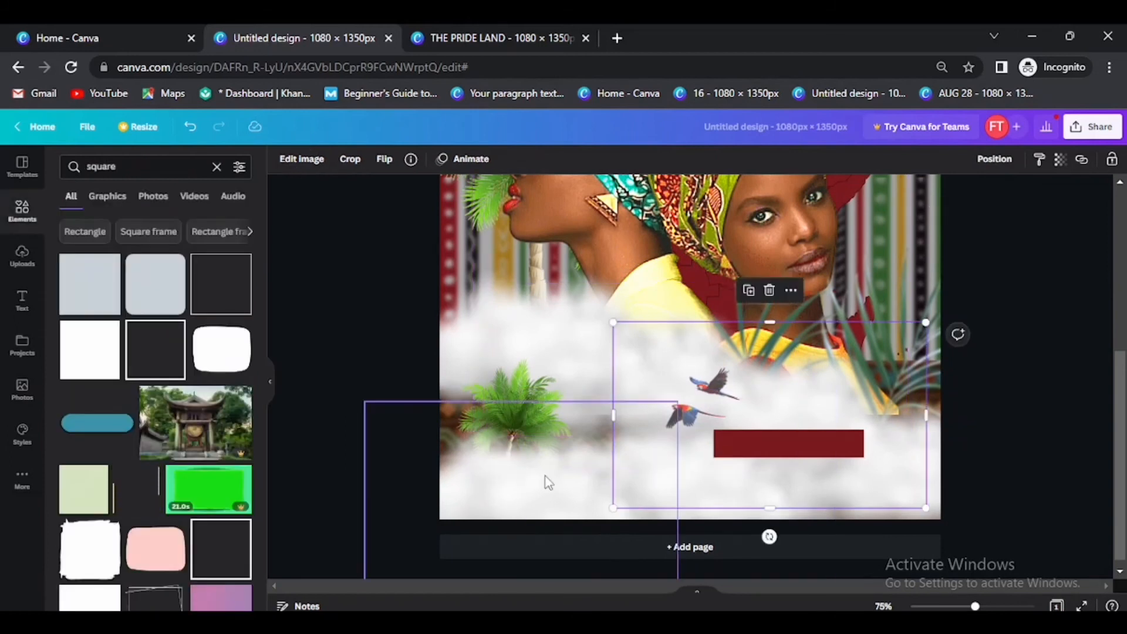
scroll(545, 476, down, 3)
key(t)
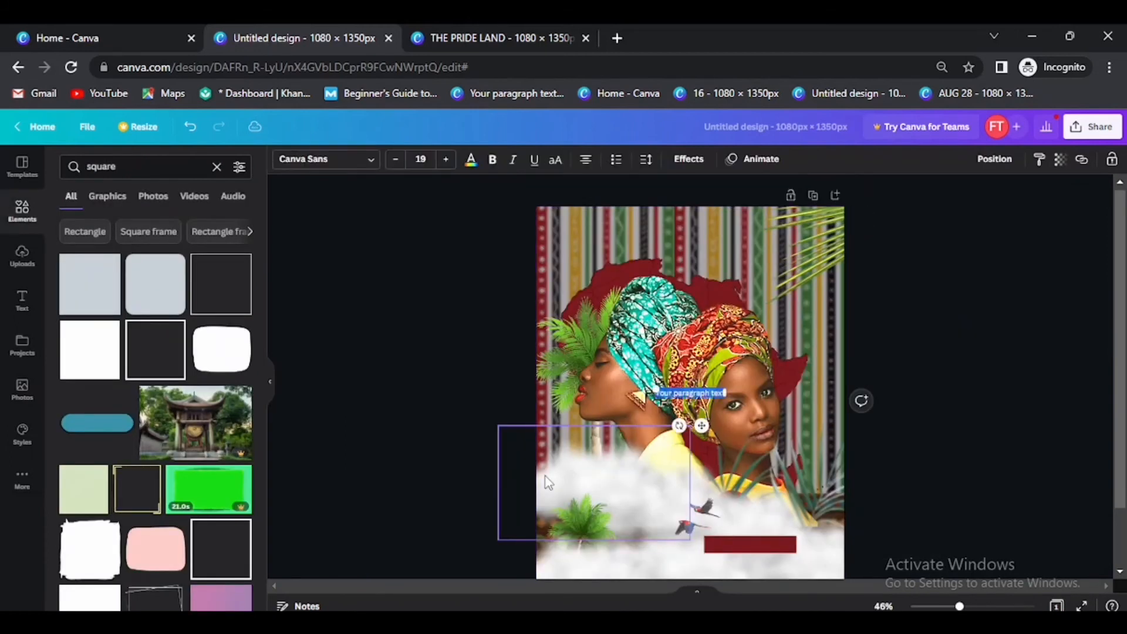
drag(705, 425, 763, 543)
text(THE PRIDE)
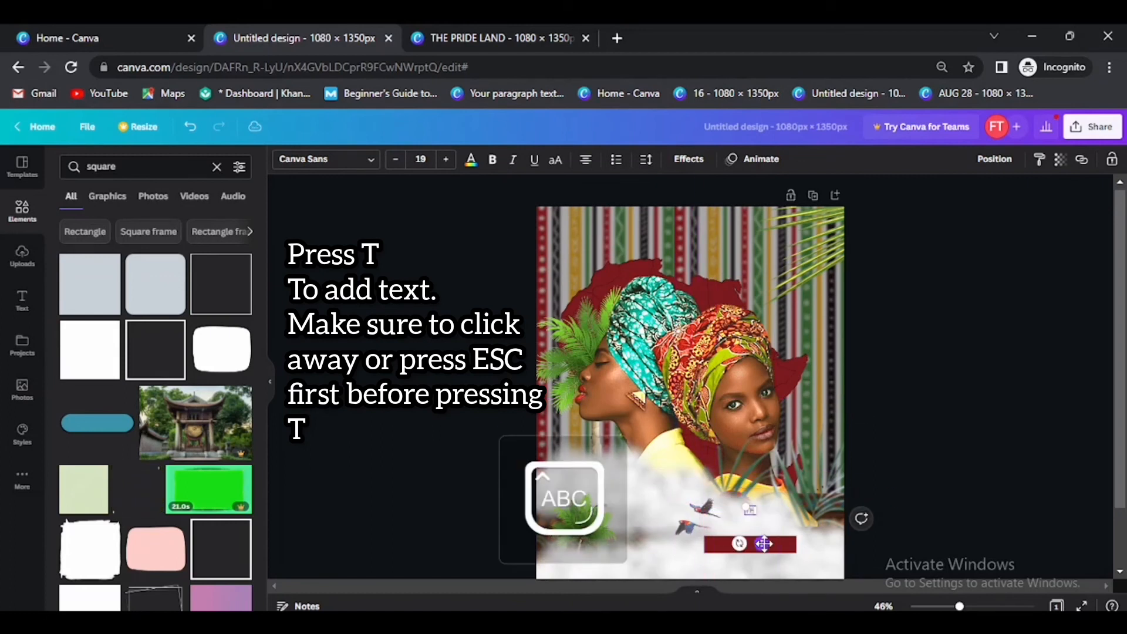
text( LAND)
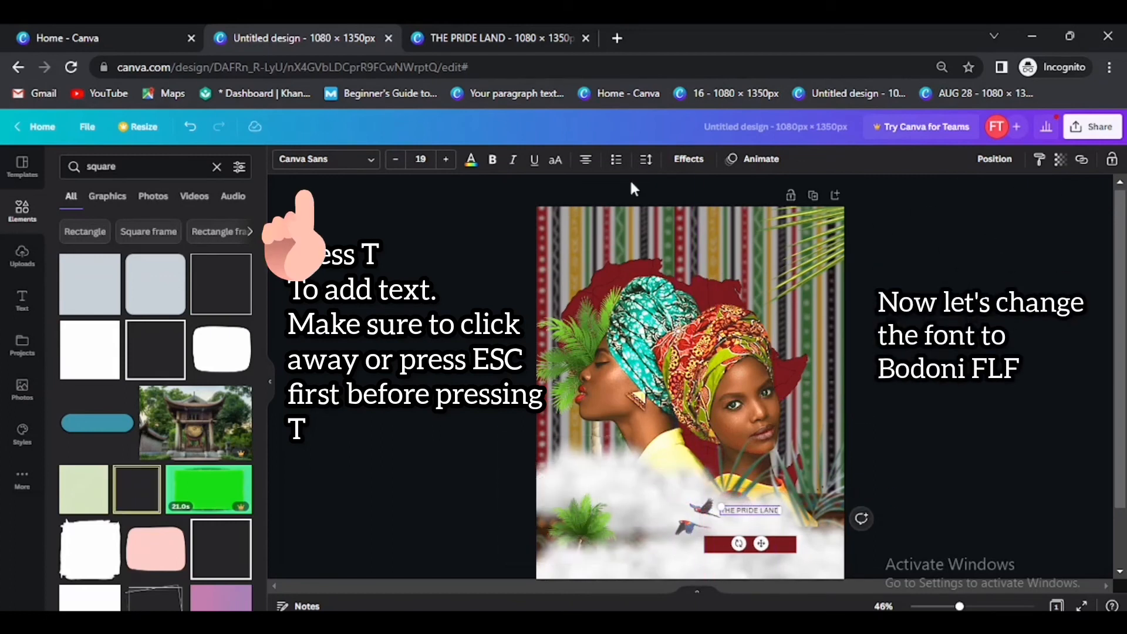
- Set the "THE PRIDE LAND" text in the Bodoni FLF font and colour it white
click(347, 165)
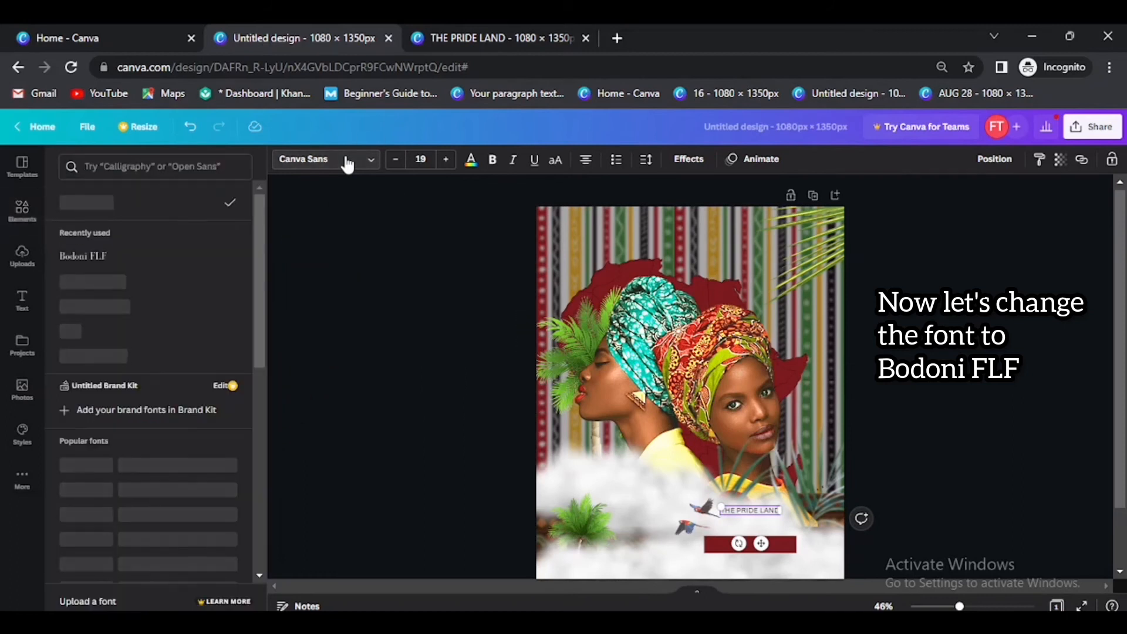
click(94, 256)
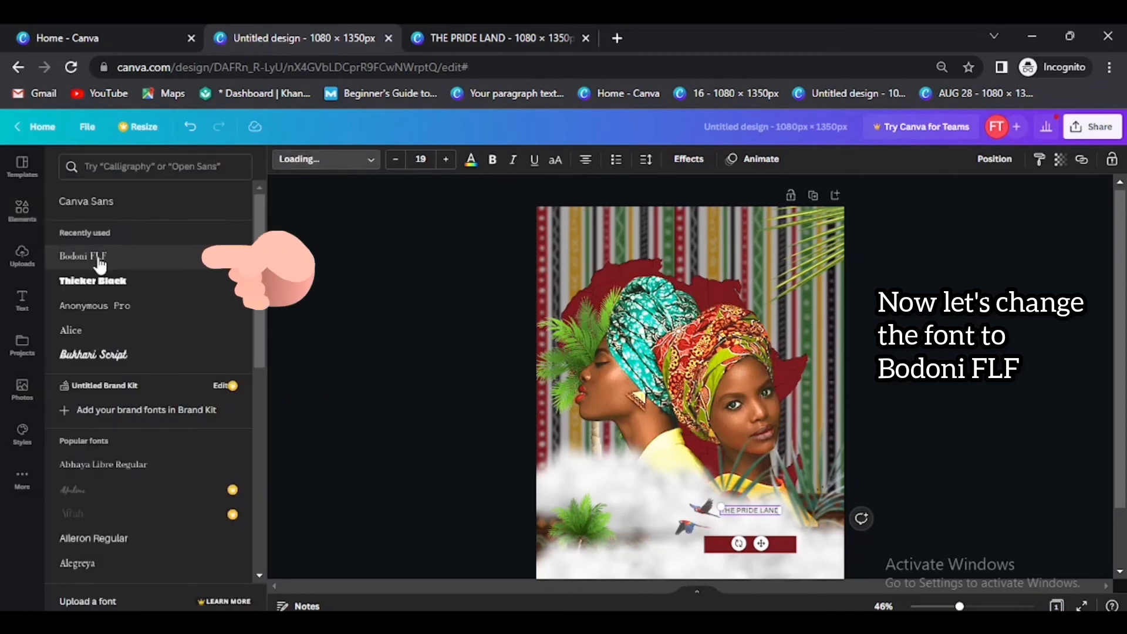
click(471, 159)
click(172, 232)
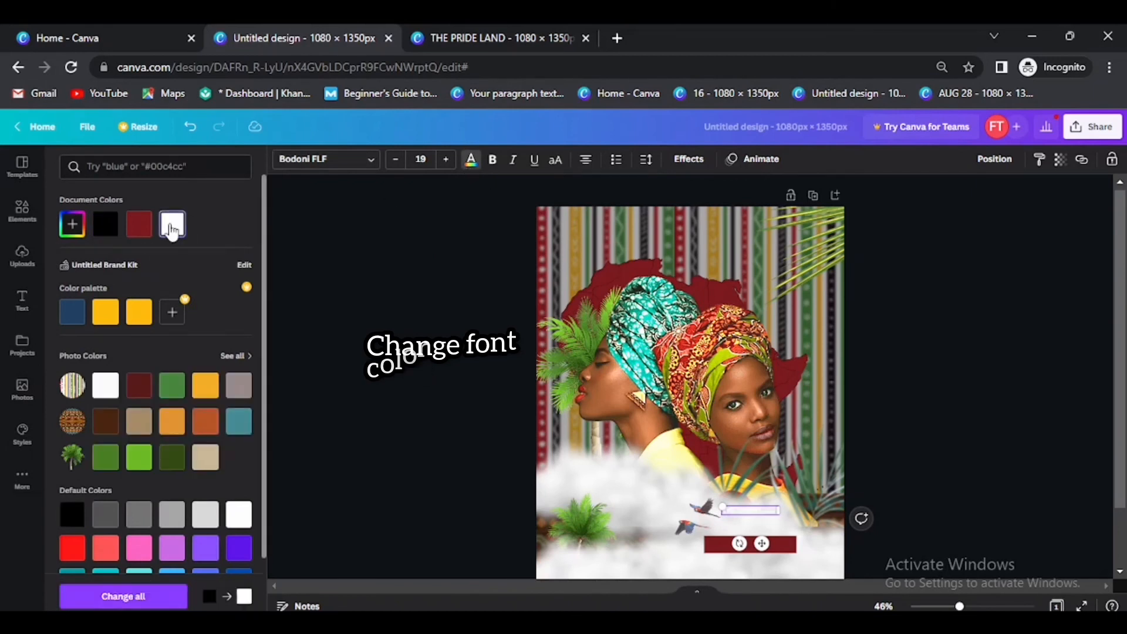
- Move the "THE PRIDE LAND" text onto the dark red bar, set its font size to 30 and centre it on the bar
drag(762, 543, 762, 584)
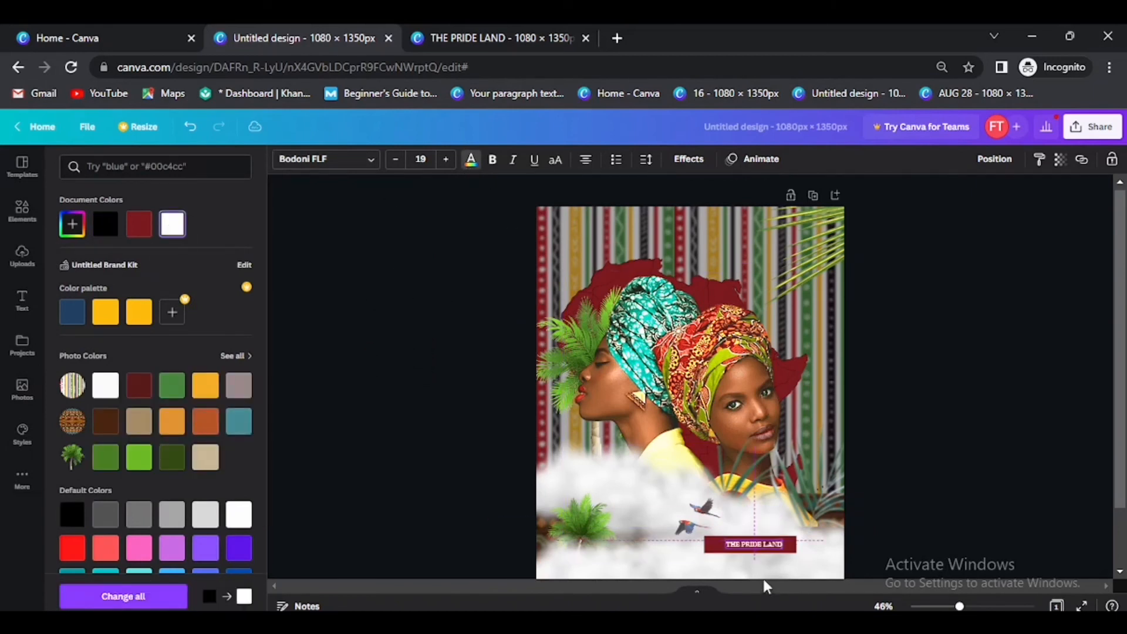
drag(722, 540, 710, 533)
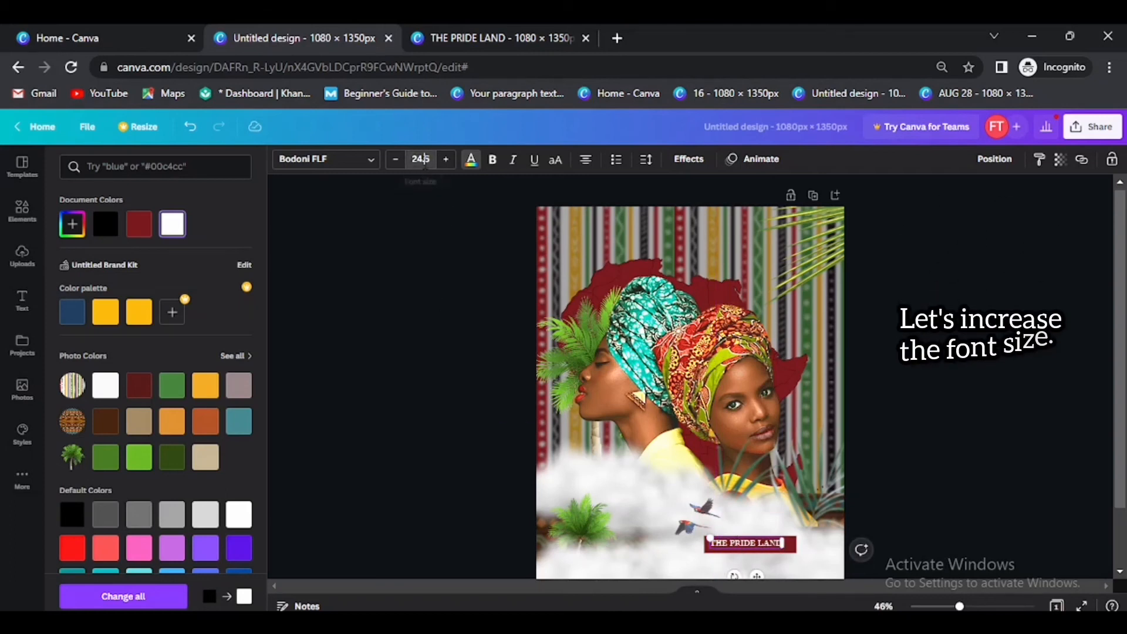
click(420, 159)
text(30)
key(Return)
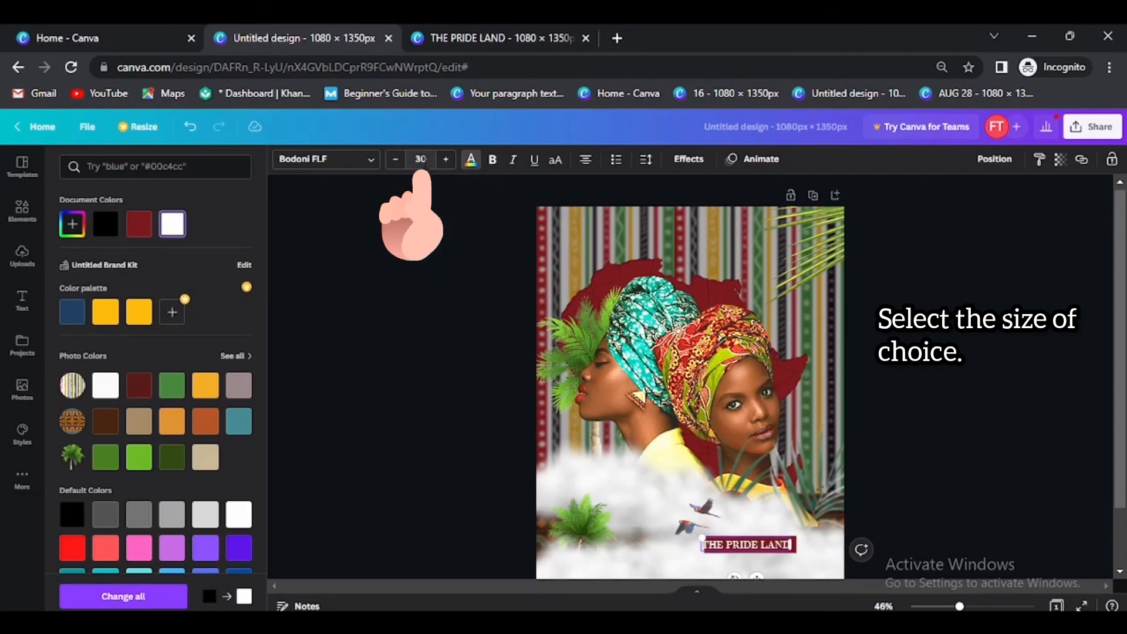
scroll(786, 378, down, 1)
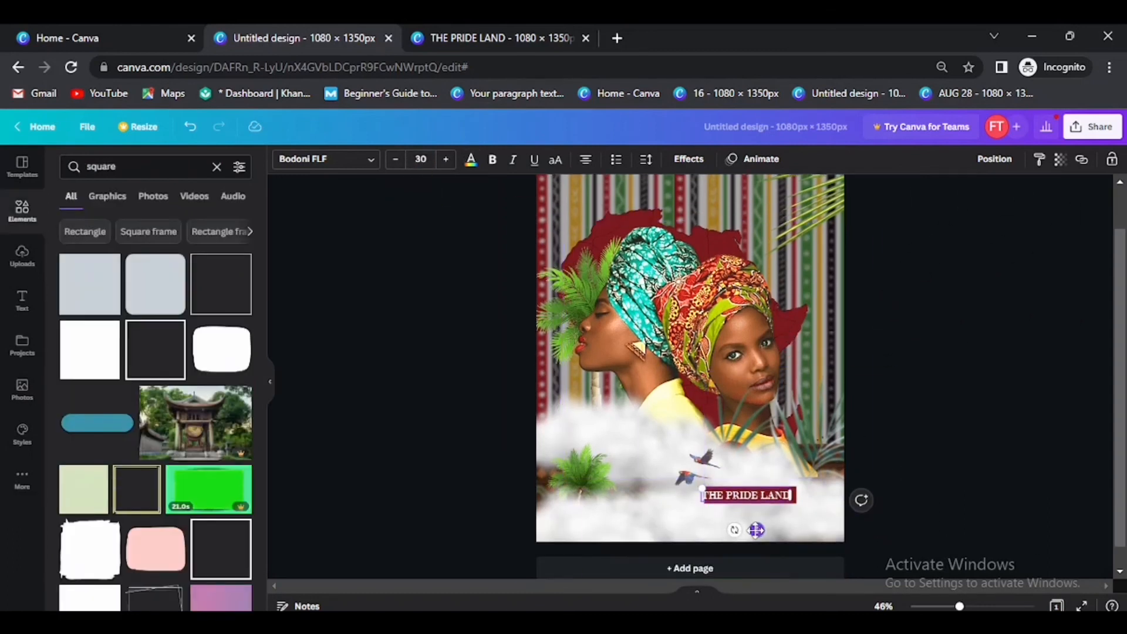
click(765, 512)
drag(746, 498, 751, 500)
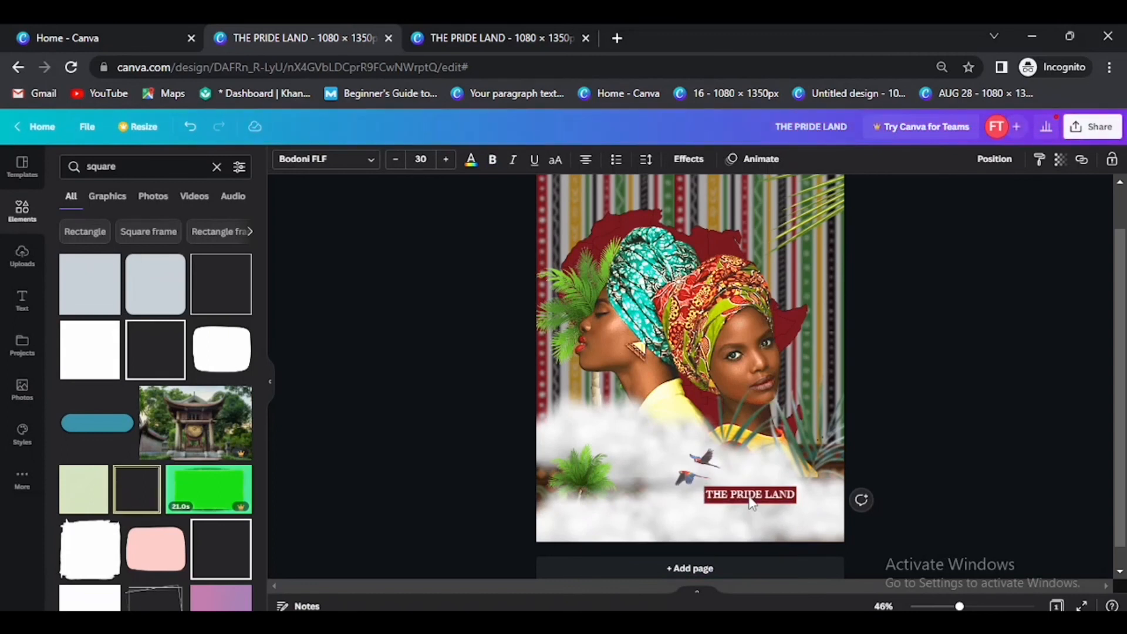
- Search the elements for "africa", add the solid orange Africa map to the poster and recolour it dark red
click(217, 167)
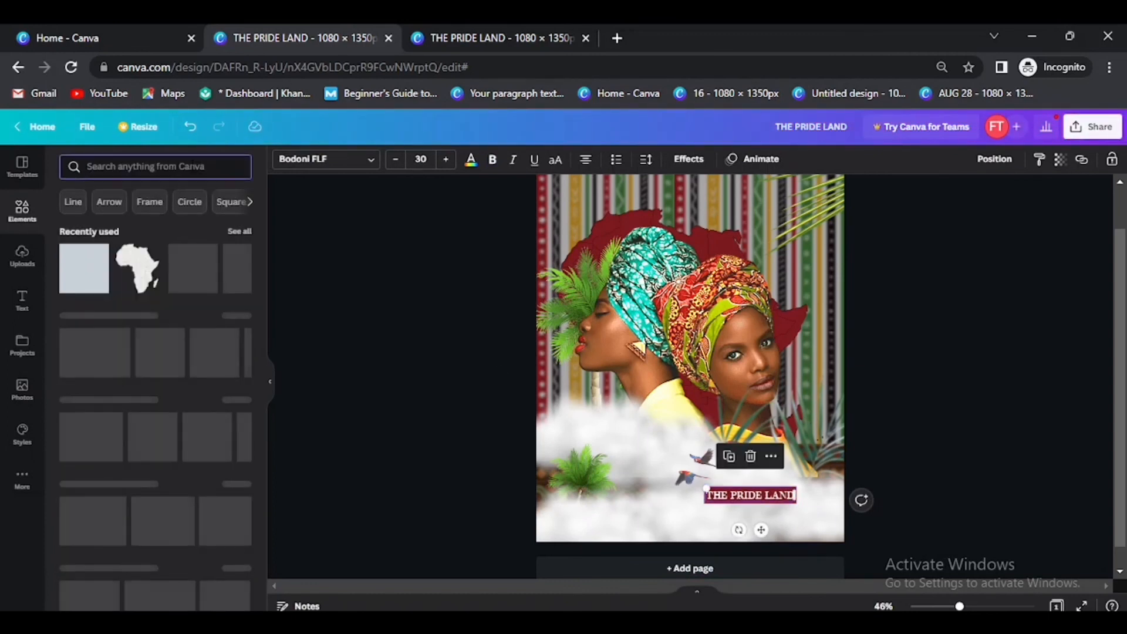
text(africa)
key(Return)
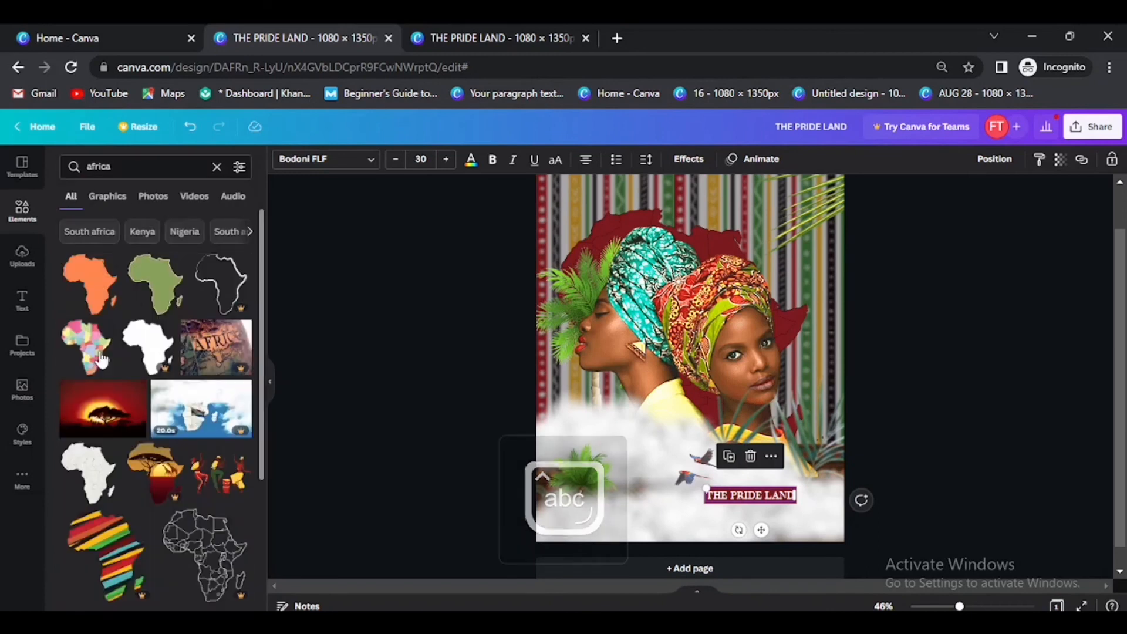
drag(91, 297, 637, 441)
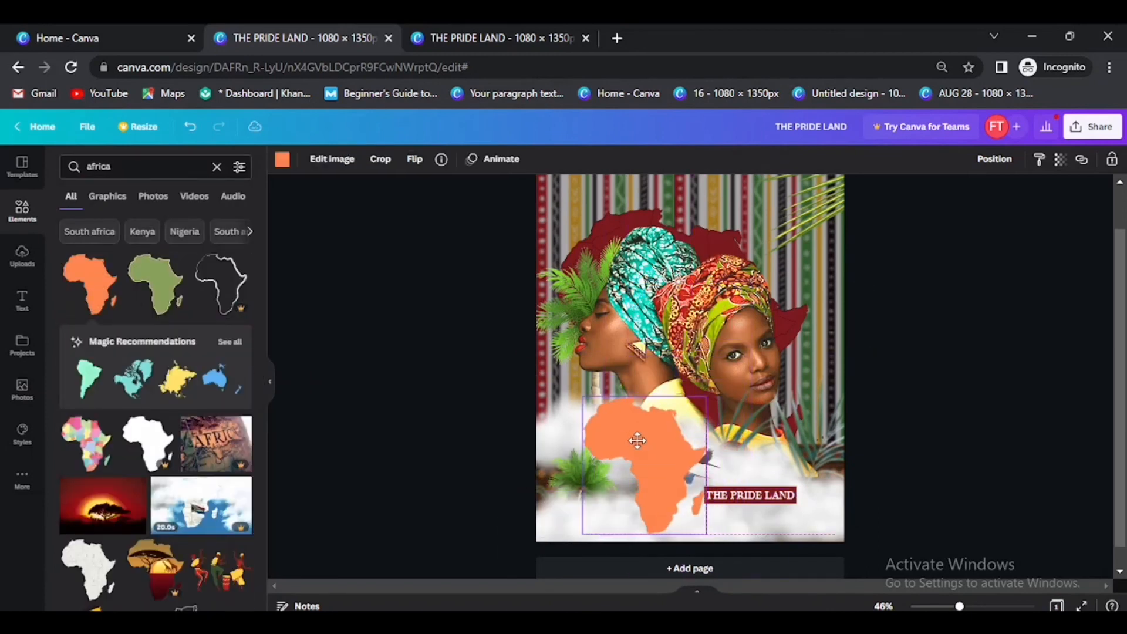
click(282, 159)
click(138, 223)
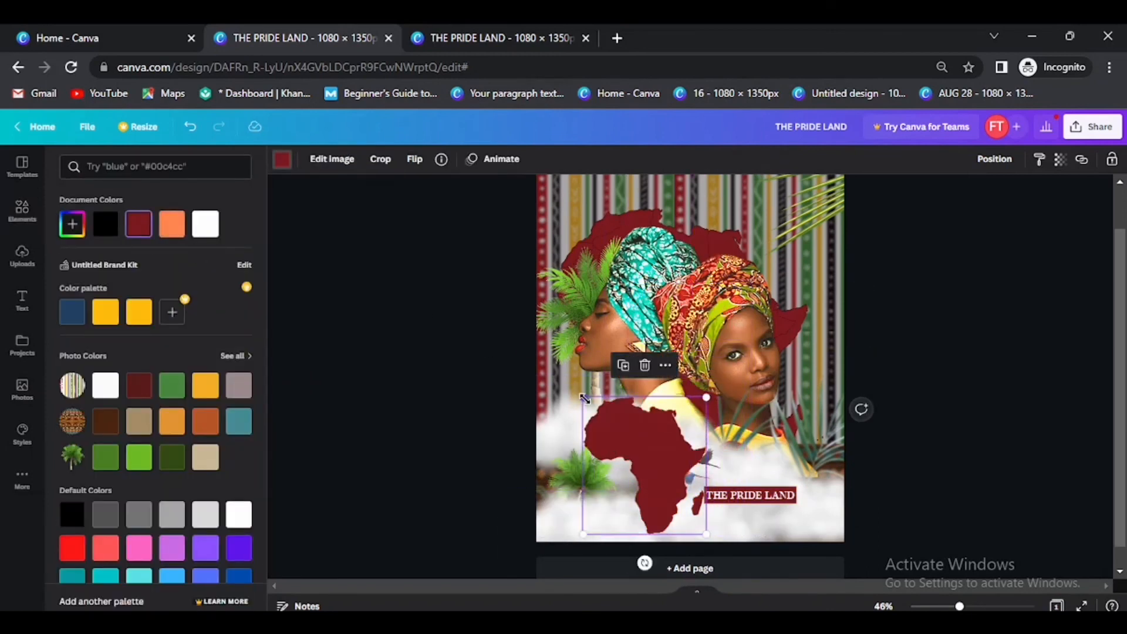
- Shrink the new Africa map to an icon just left of the title bar and shift the parrots slightly up and right
drag(584, 398, 696, 497)
scroll(704, 514, up, 5)
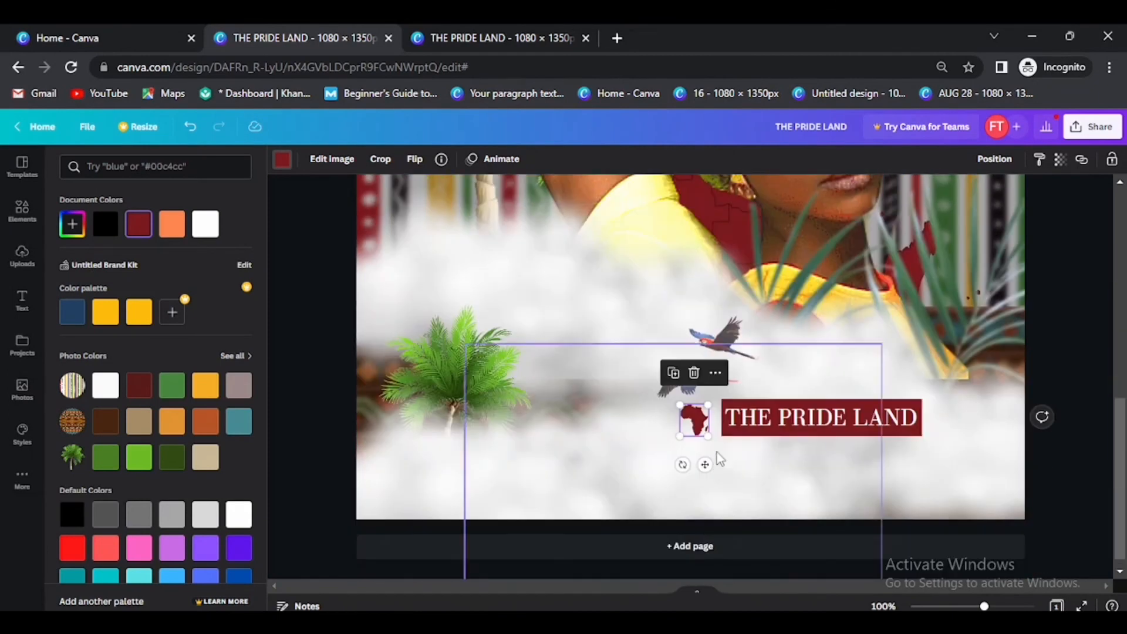
drag(710, 352, 723, 344)
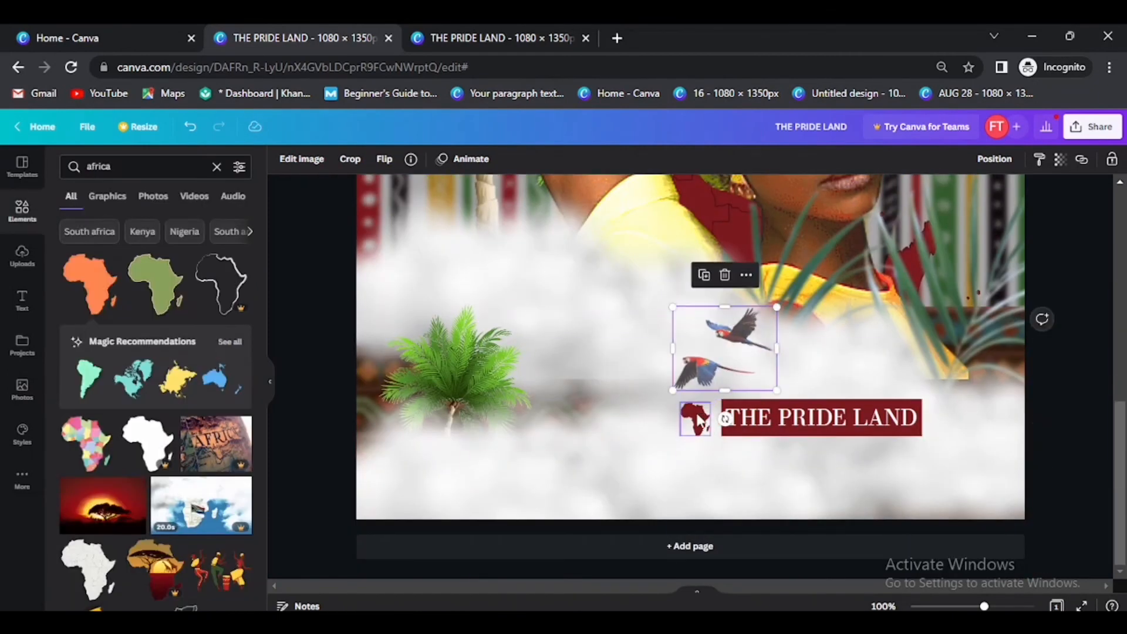
click(698, 419)
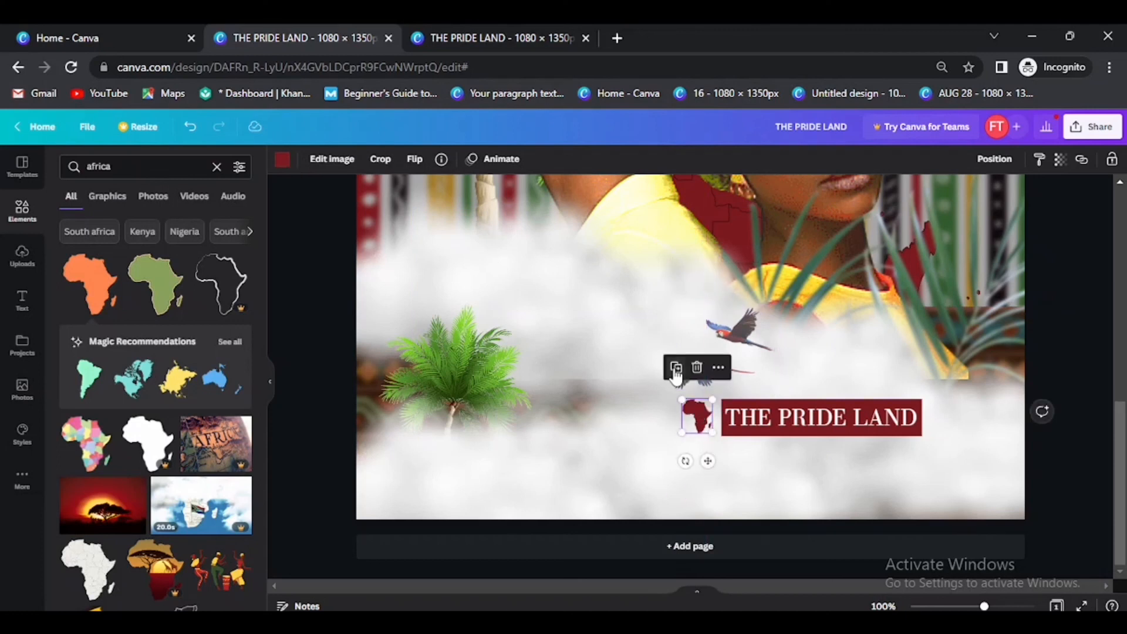
- Duplicate the small Africa map, recolour the copy white and fit it slightly smaller inside the dark red one to leave an outline
click(675, 368)
click(283, 159)
click(172, 223)
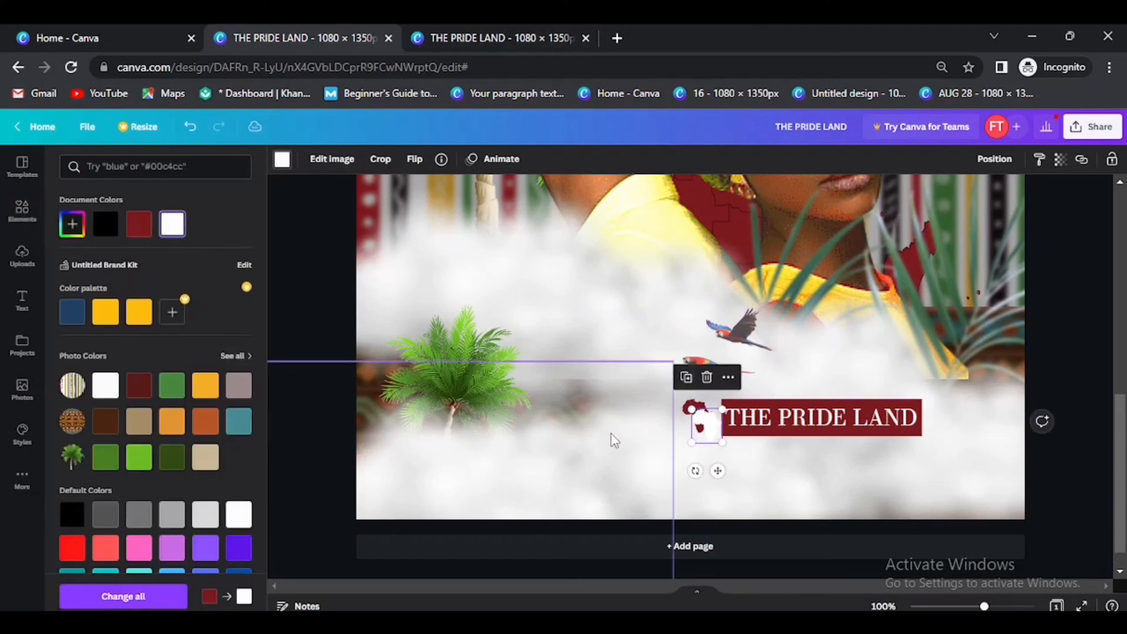
drag(722, 442, 716, 436)
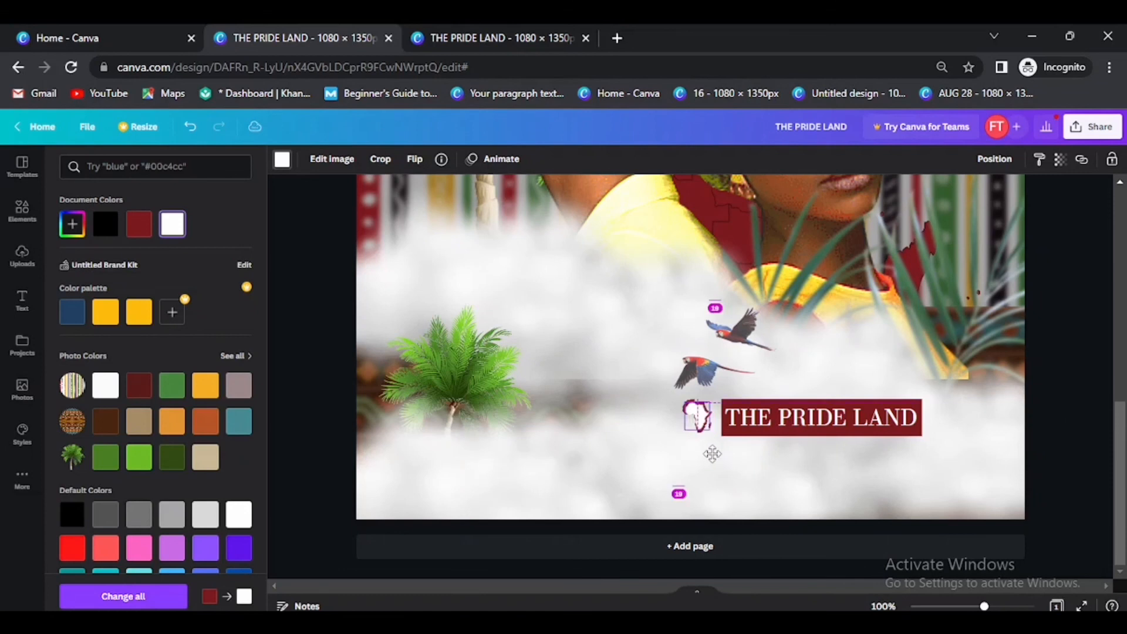
drag(684, 427, 687, 425)
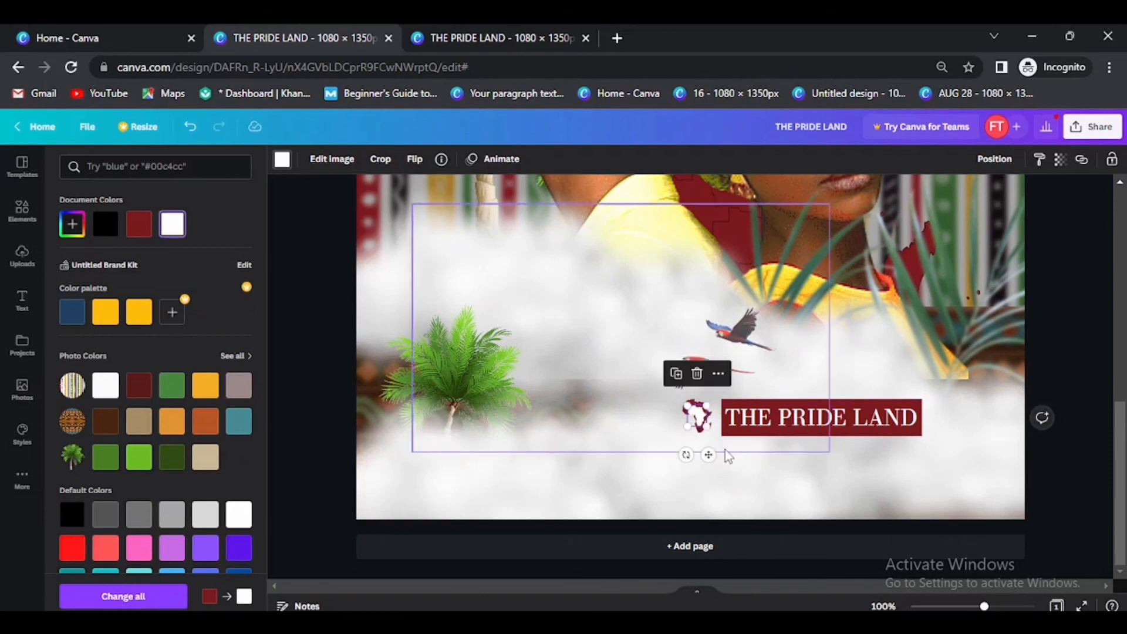
click(707, 442)
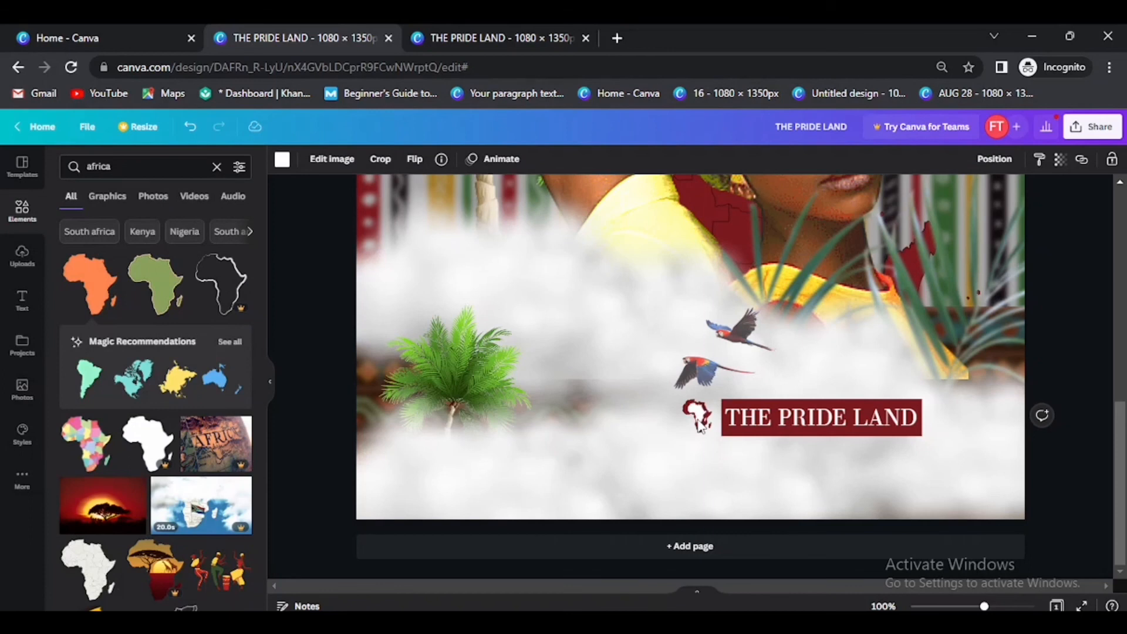
click(620, 446)
- Search the elements for "orange blur circle illustration" and add the blurred orange circle to the poster
scroll(618, 439, down, 5)
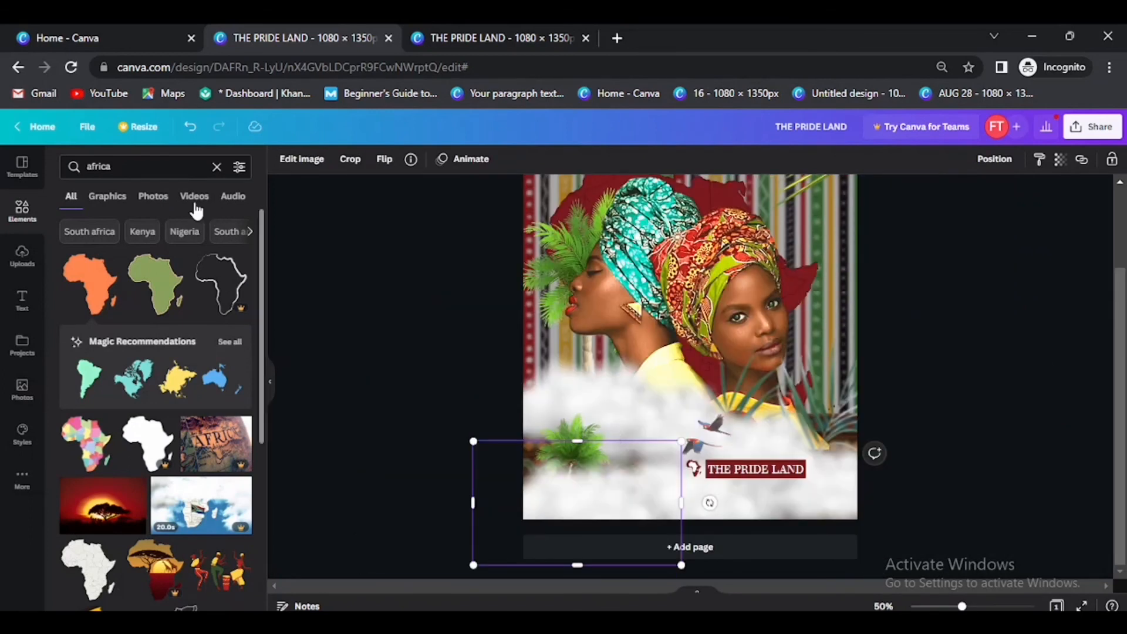
click(216, 167)
text(ora)
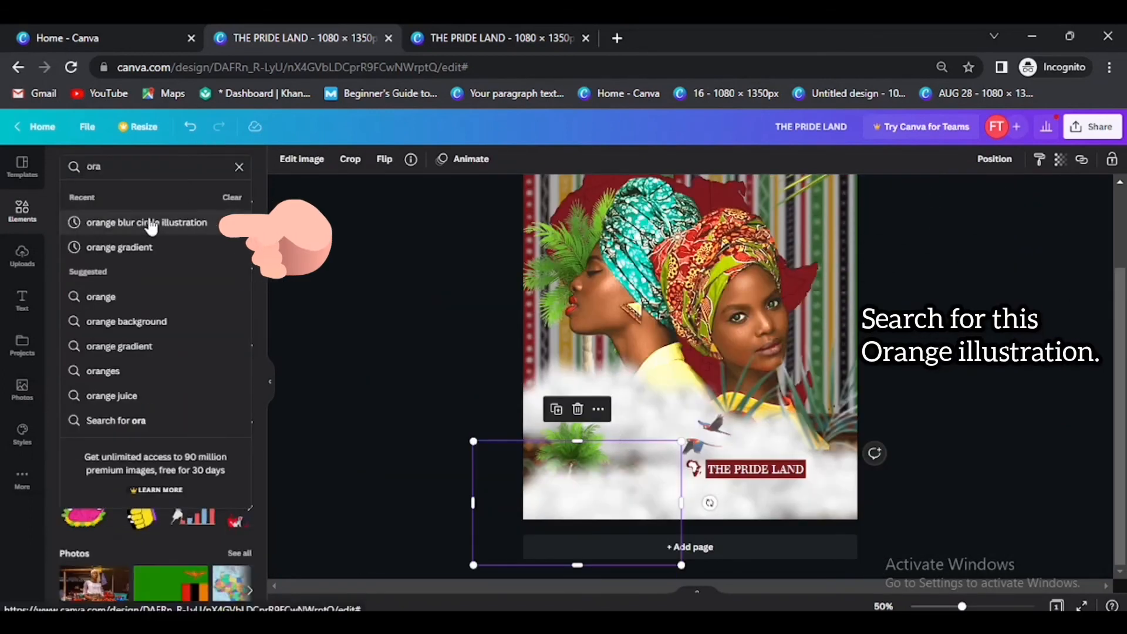
text(nge blur circle)
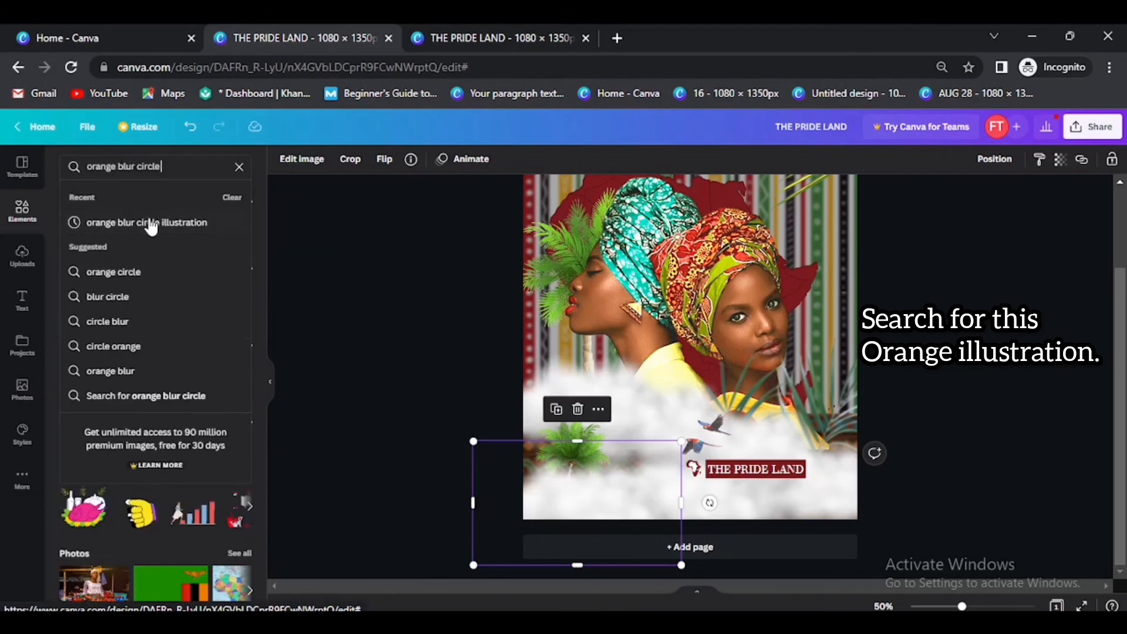
text( illustration)
click(151, 226)
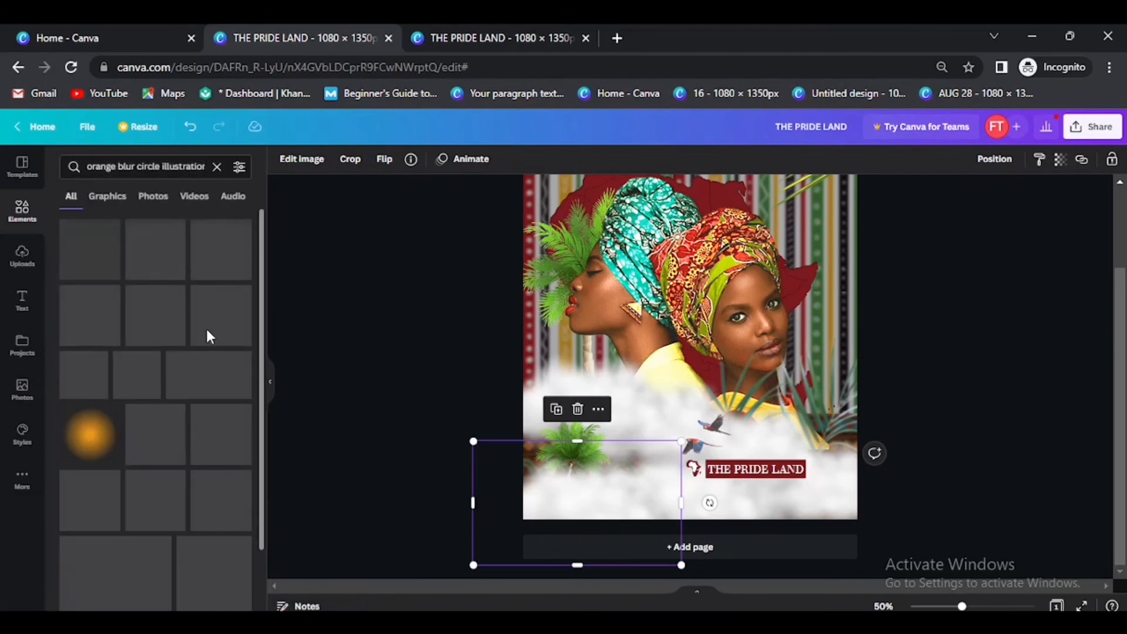
click(90, 435)
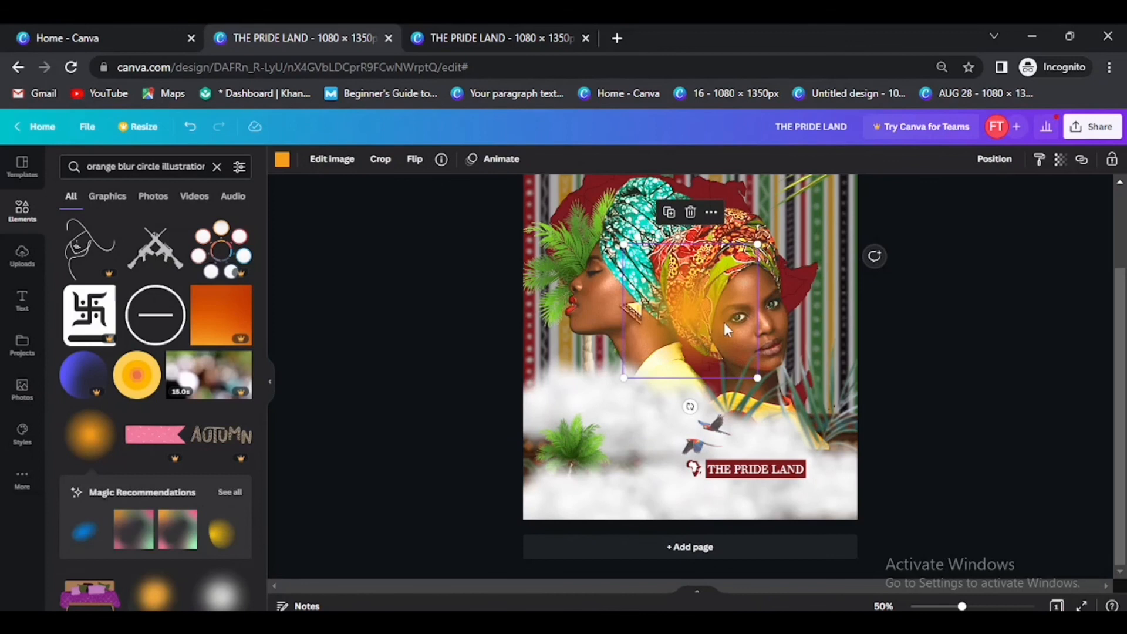
- Recolour the blurred circle white, move it over the clouds at the poster's lower right and duplicate it
click(282, 159)
click(206, 226)
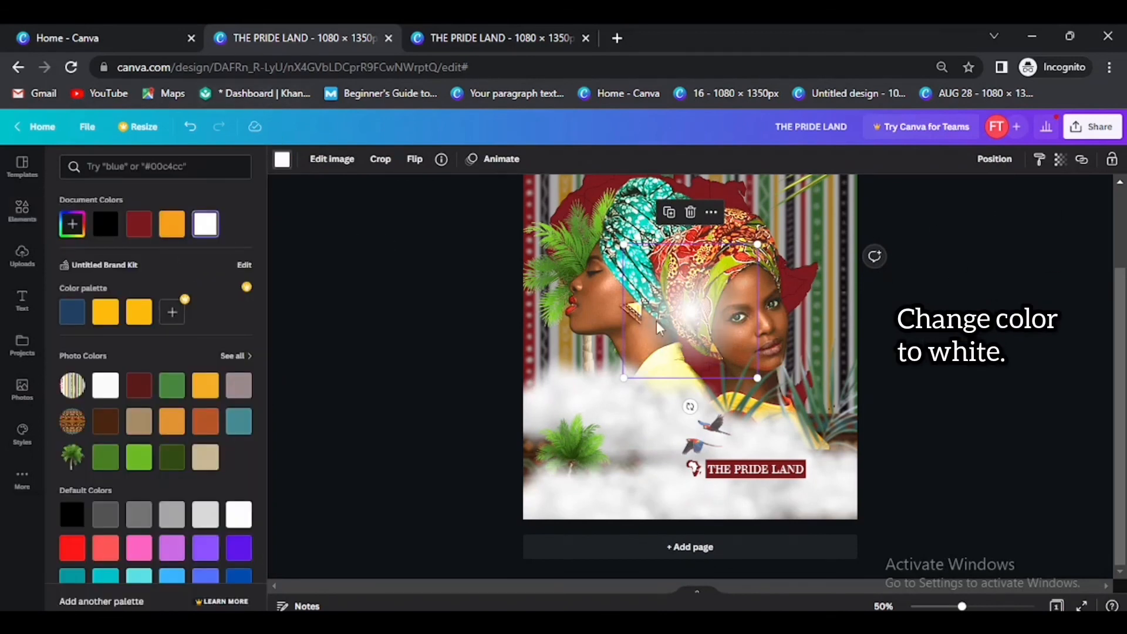
drag(657, 326, 757, 517)
key(ctrl+d)
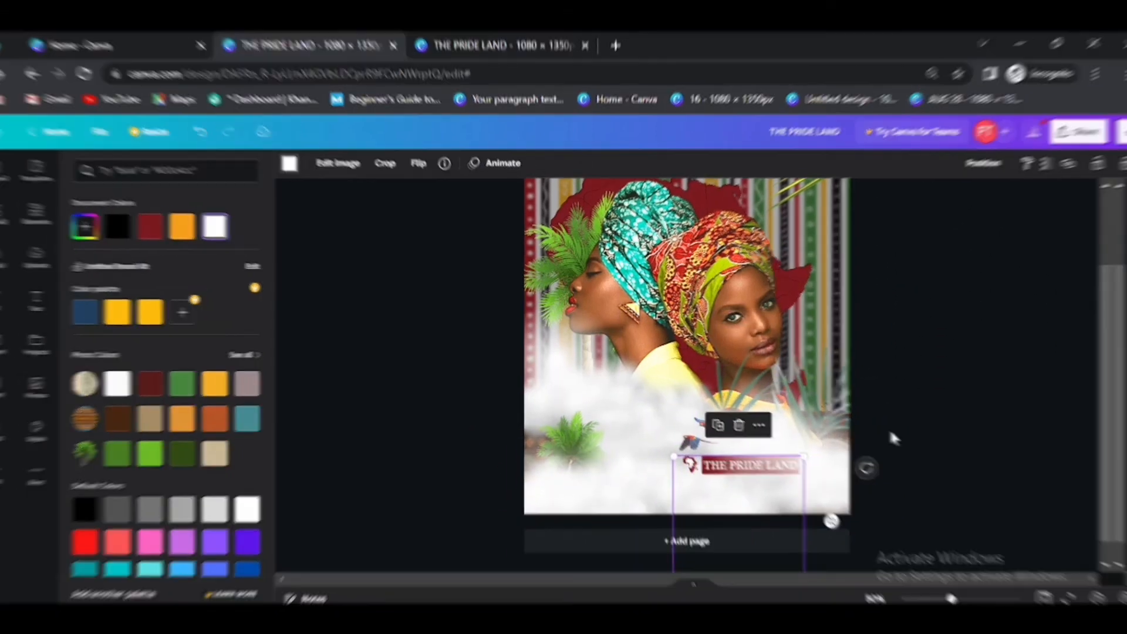